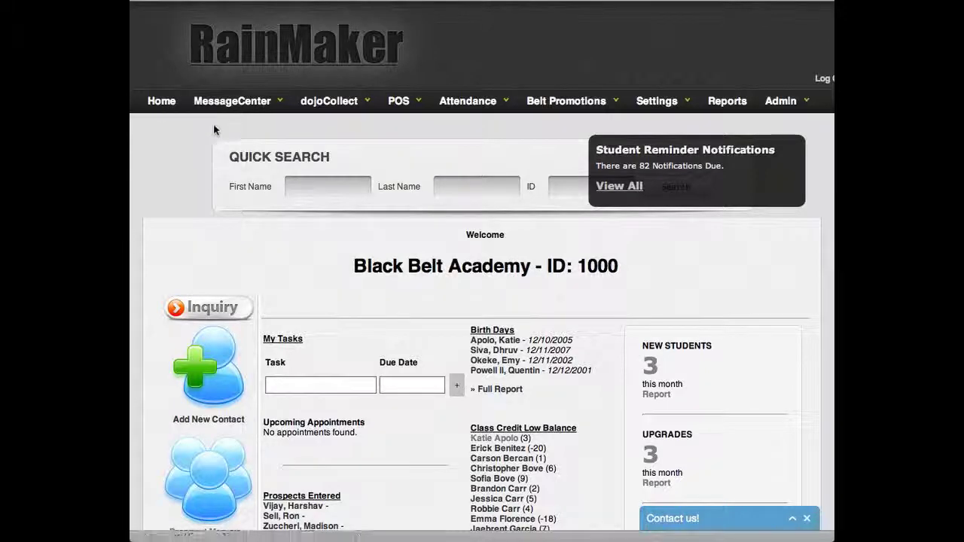
Step: Open the new prospect from Prospects Entered and begin Convert to Student
scroll(215, 124, down, 1)
scroll(301, 412, down, 3)
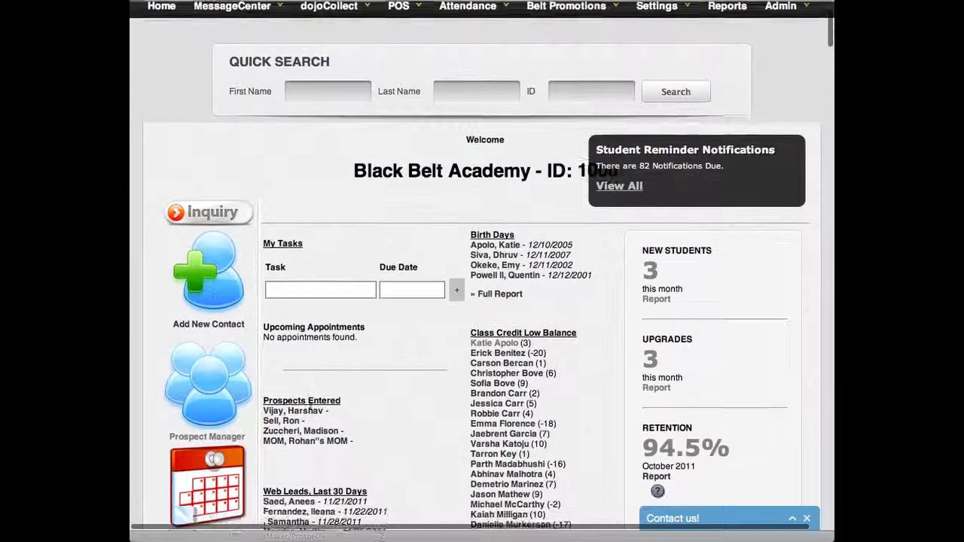
click(315, 436)
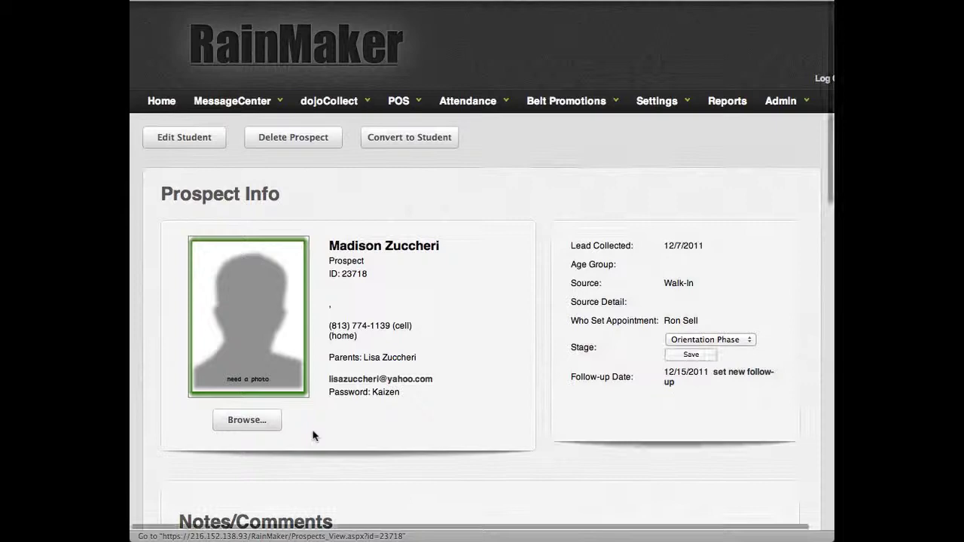
click(422, 141)
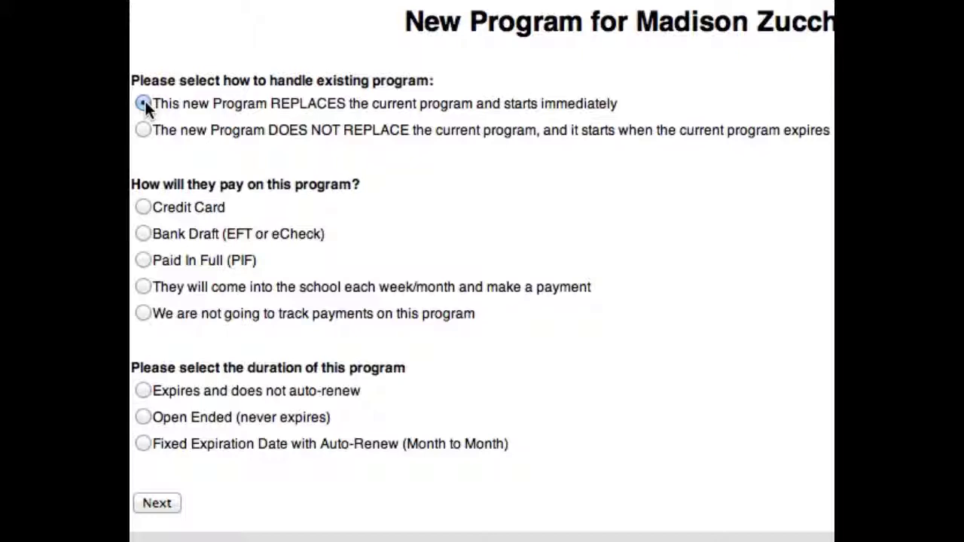
Step: Select 'This new Program REPLACES the current program and starts immediately'
click(142, 131)
click(142, 104)
click(144, 130)
click(143, 104)
Step: Set the payment method to Credit Card
scroll(189, 103, down, 2)
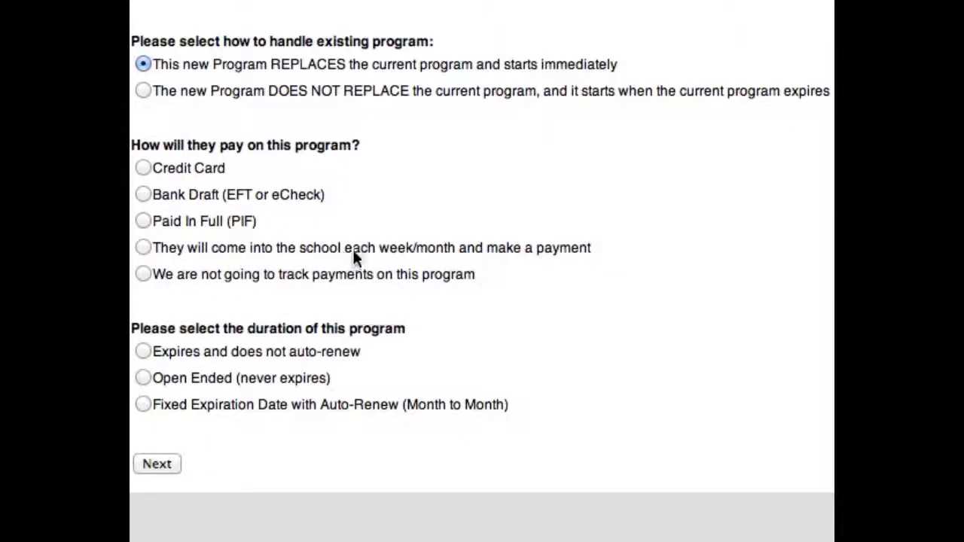
scroll(491, 251, right, 1)
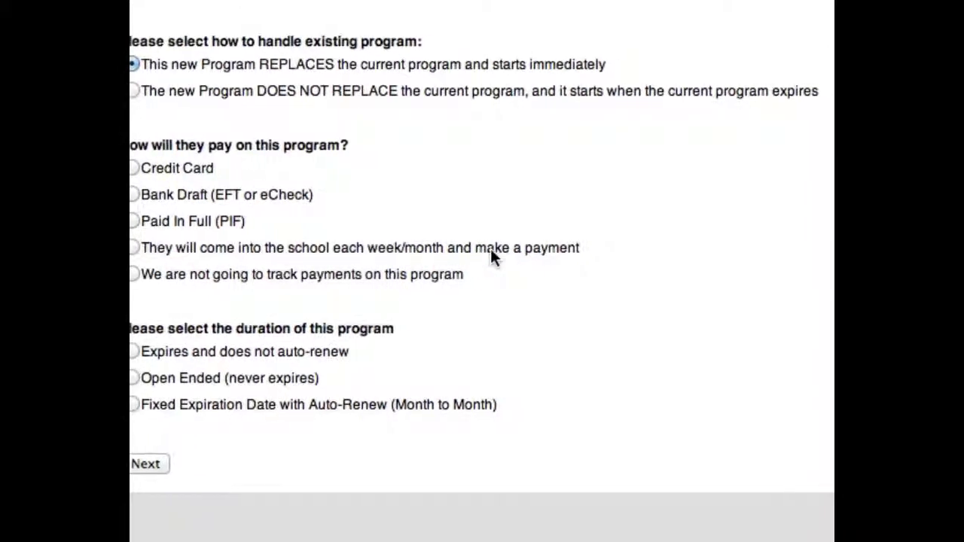
scroll(491, 251, left, 1)
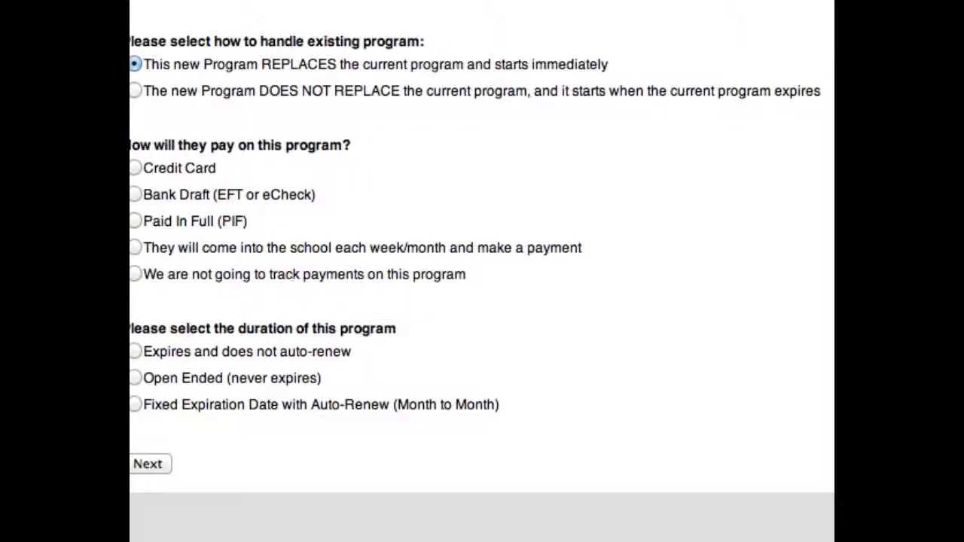
click(133, 274)
scroll(163, 276, left, 1)
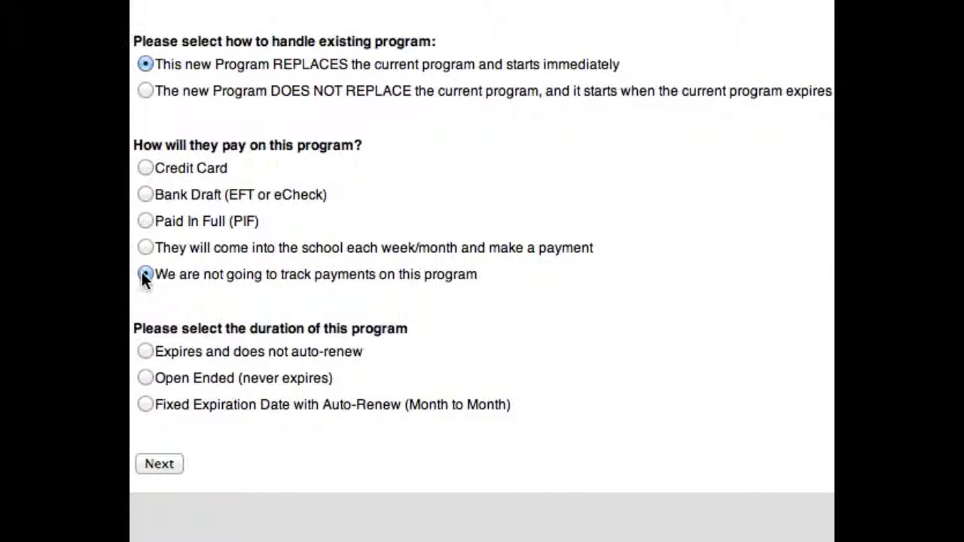
click(143, 168)
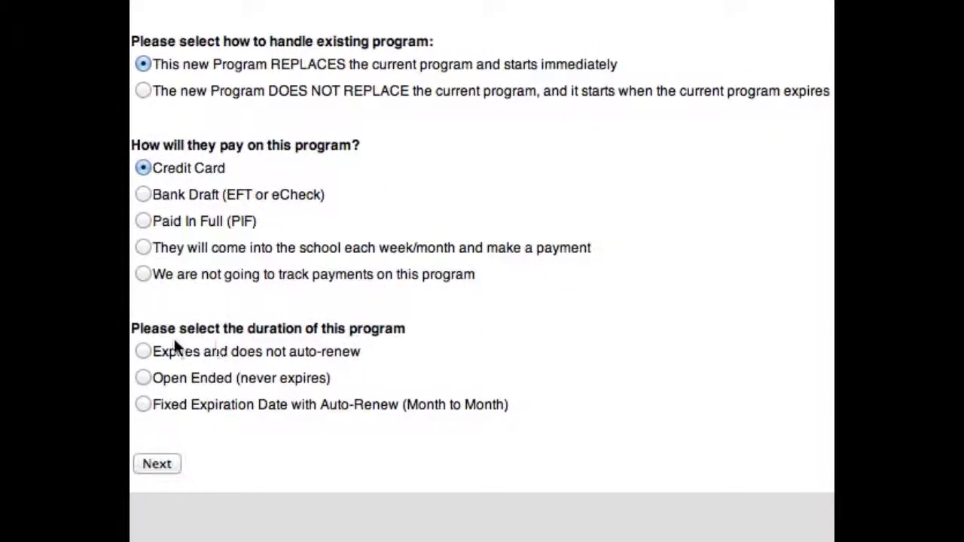
Step: Choose Fixed Expiration Date with Auto-Renew (Month to Month) and continue to program details
scroll(181, 338, right, 1)
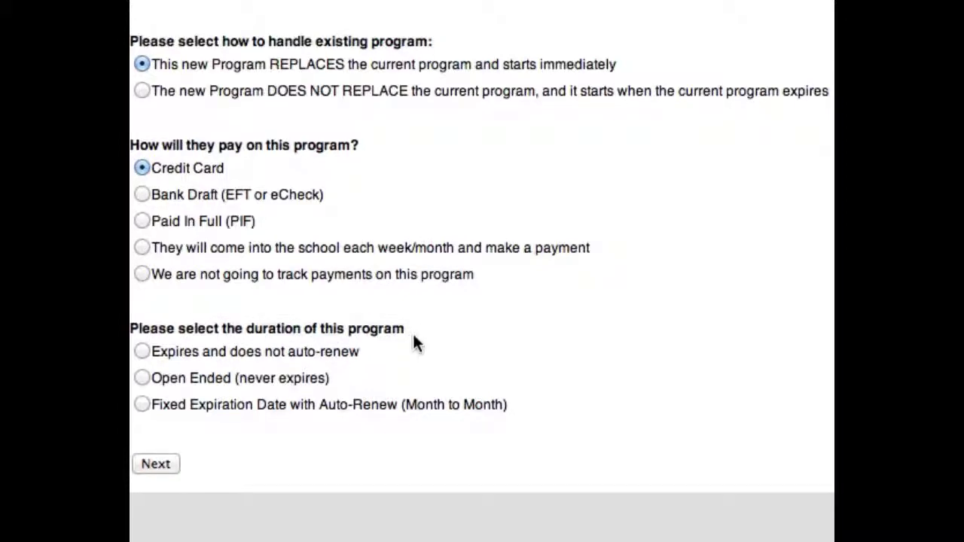
click(140, 351)
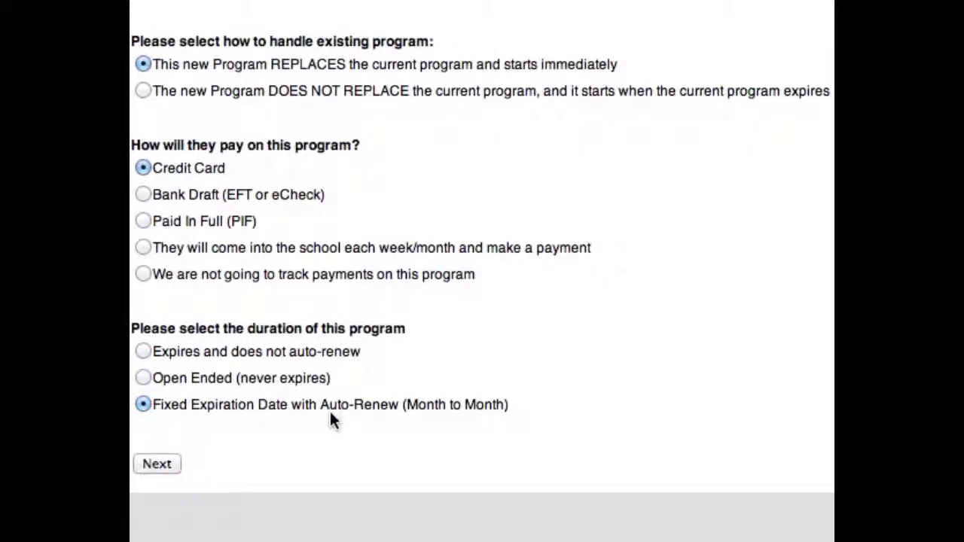
scroll(385, 411, right, 2)
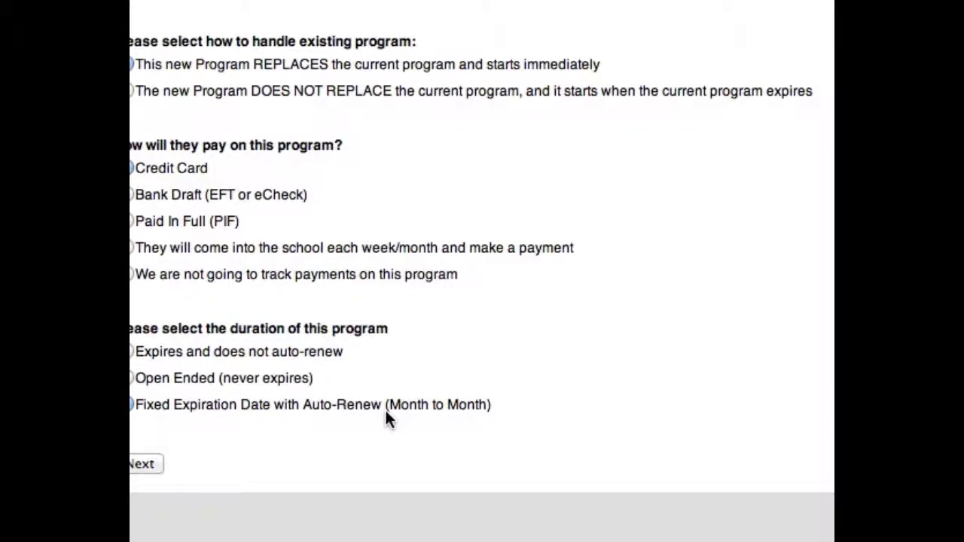
scroll(384, 409, left, 2)
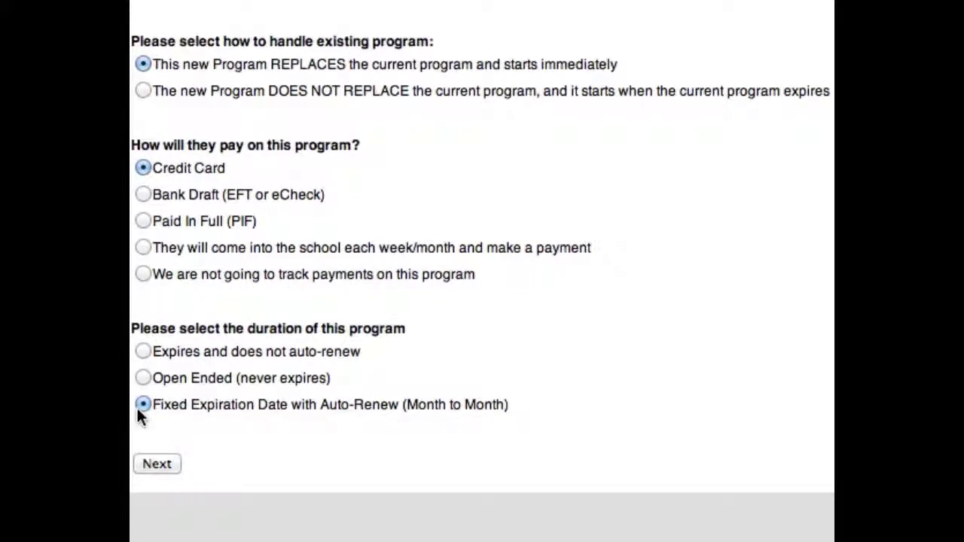
scroll(193, 427, right, 1)
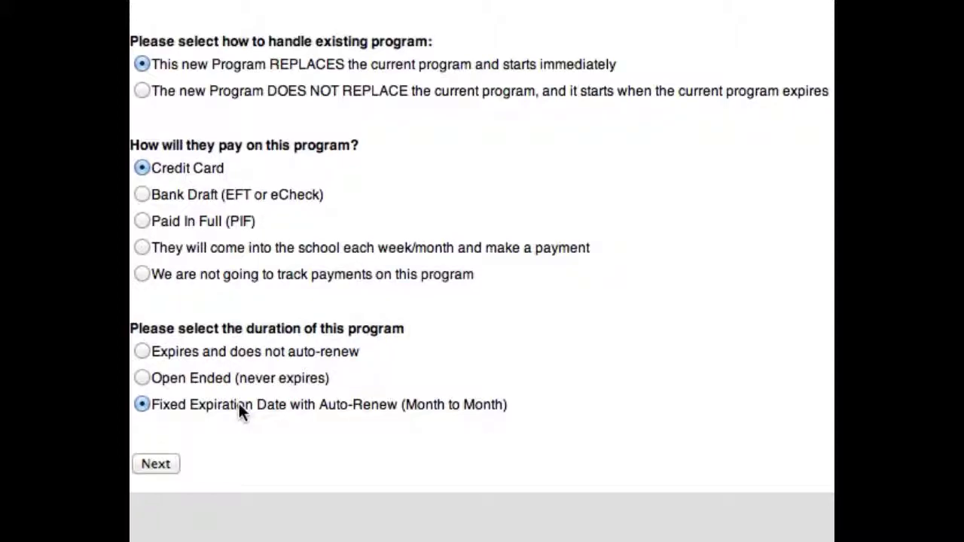
click(156, 465)
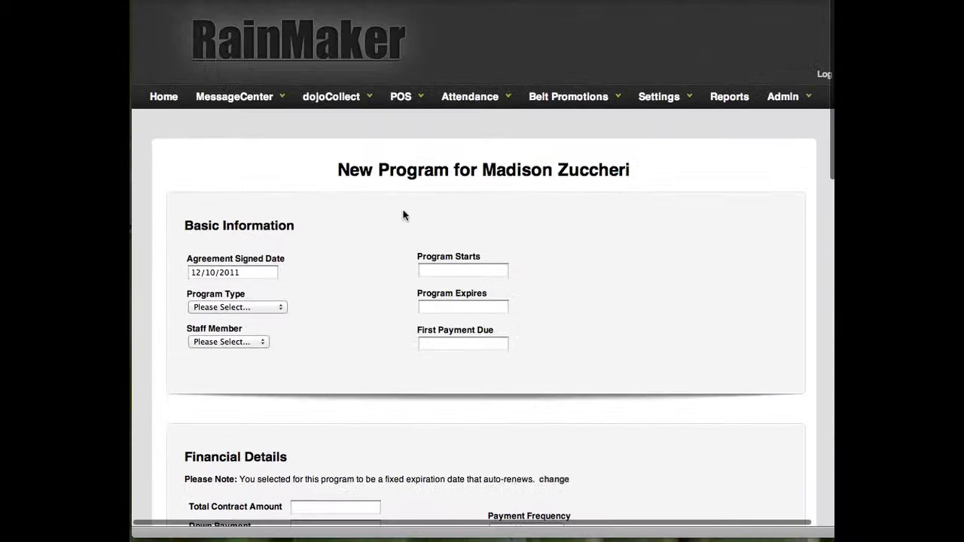
Step: Set the program type to Basic Program and review the form
scroll(561, 229, down, 2)
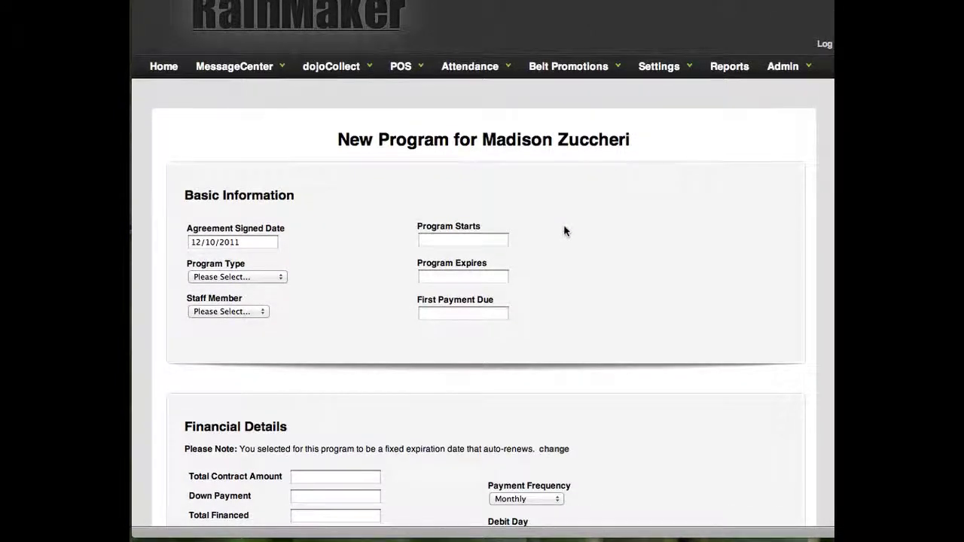
scroll(564, 230, down, 1)
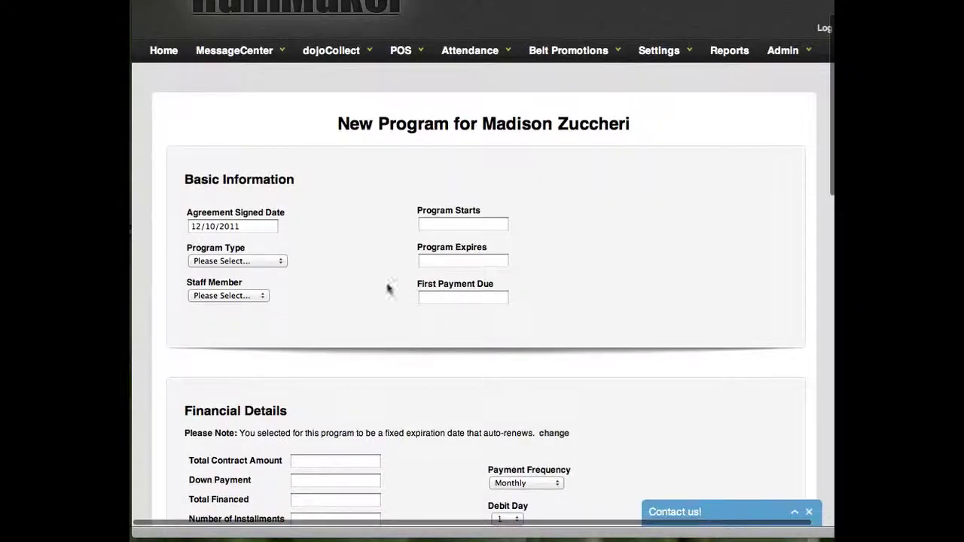
click(277, 262)
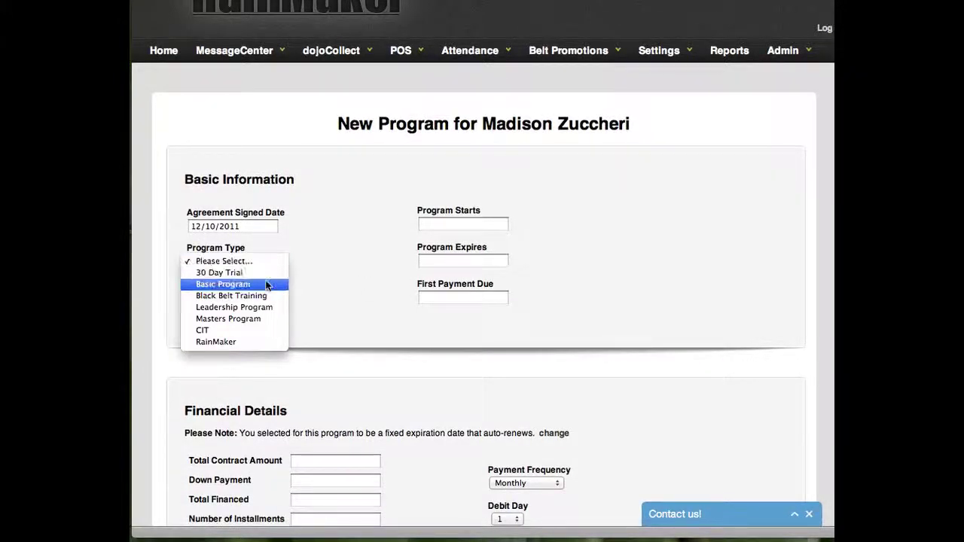
click(265, 285)
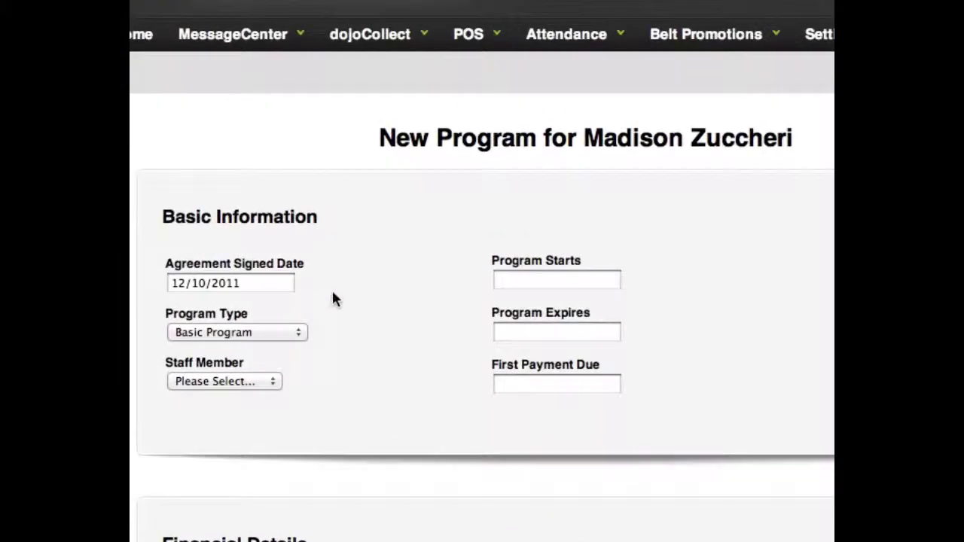
scroll(340, 316, down, 5)
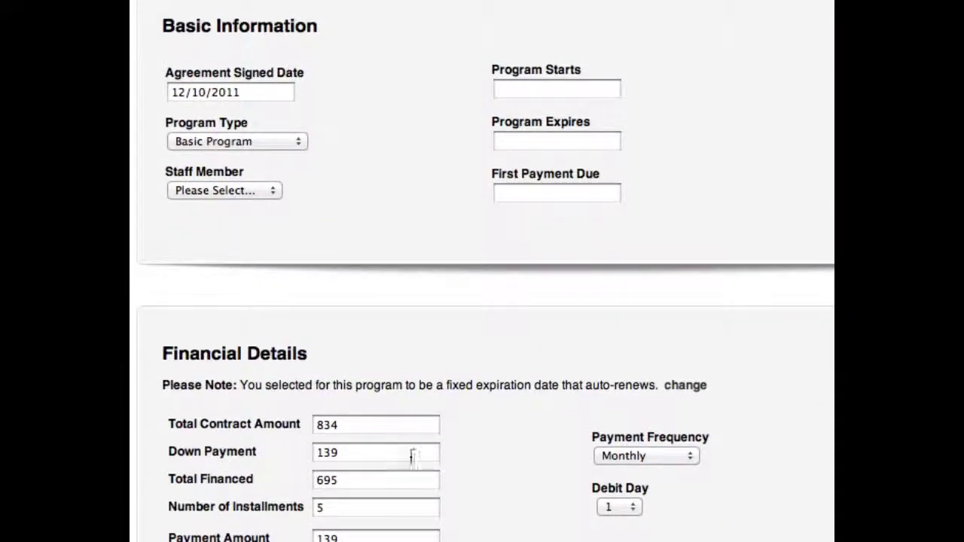
scroll(426, 430, up, 5)
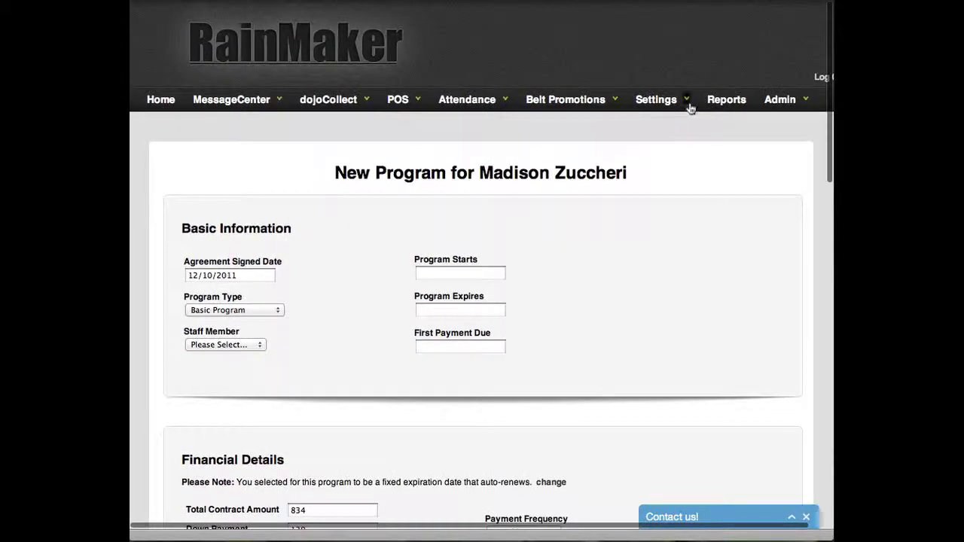
mouse_move(687, 100)
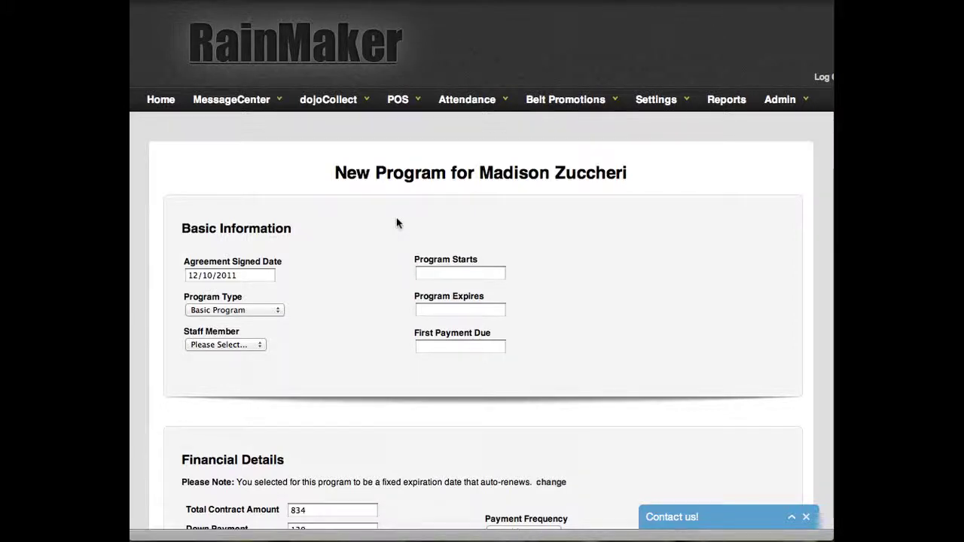
scroll(392, 230, down, 3)
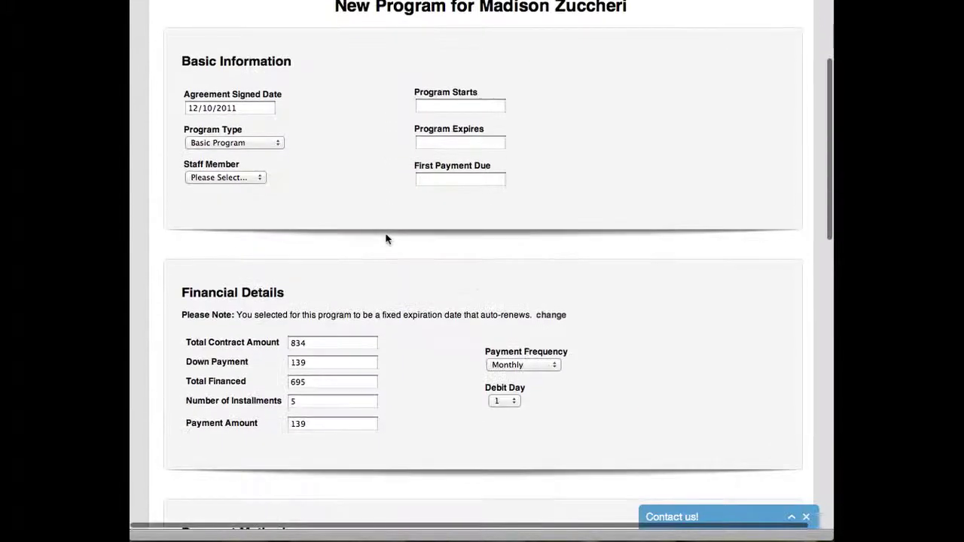
Step: Change the Total Contract Amount to 834
click(323, 342)
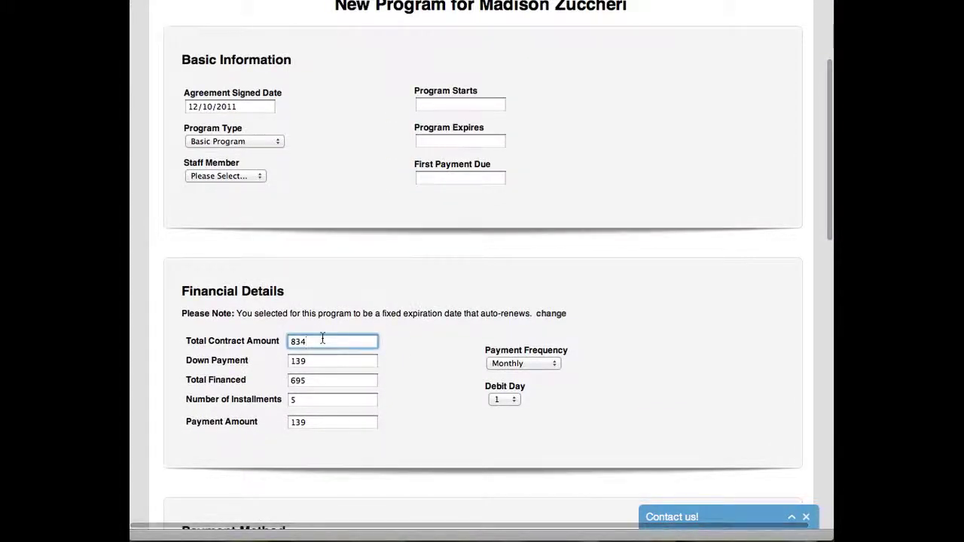
key(BackSpace)
key(BackSpace)
key(BackSpace)
text(747)
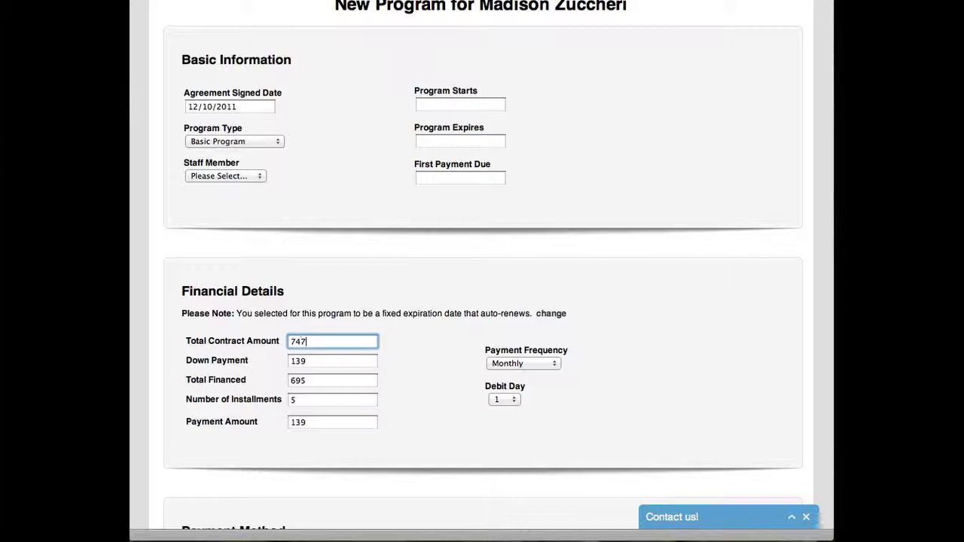
key(BackSpace)
key(BackSpace)
key(BackSpace)
text(8)
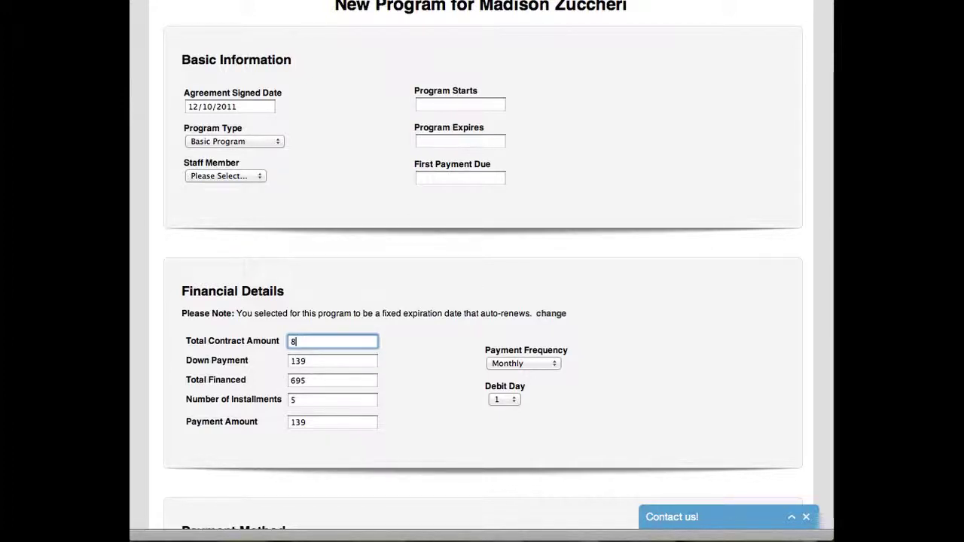
text(4)
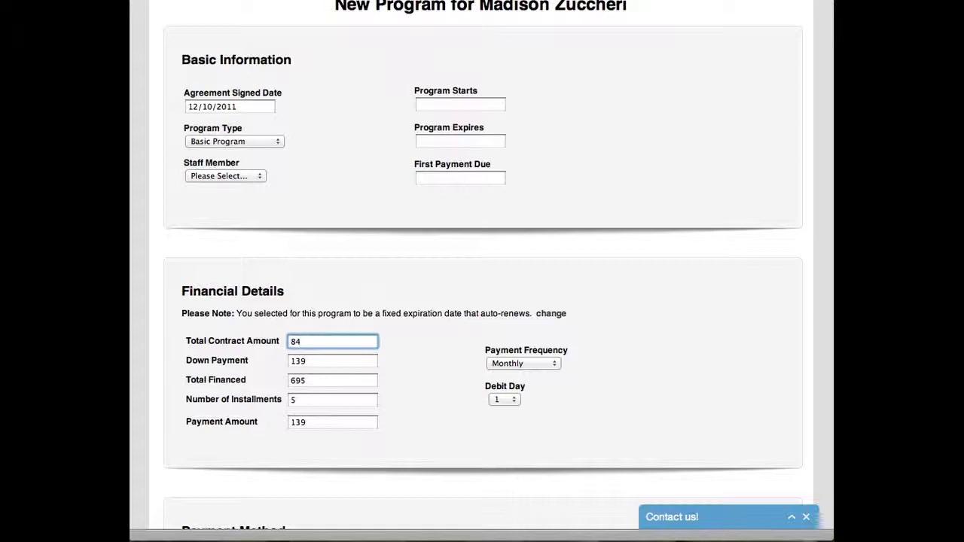
Step: Switch the program type to Black Belt Training to see its pricing, then back to Basic Program
click(292, 130)
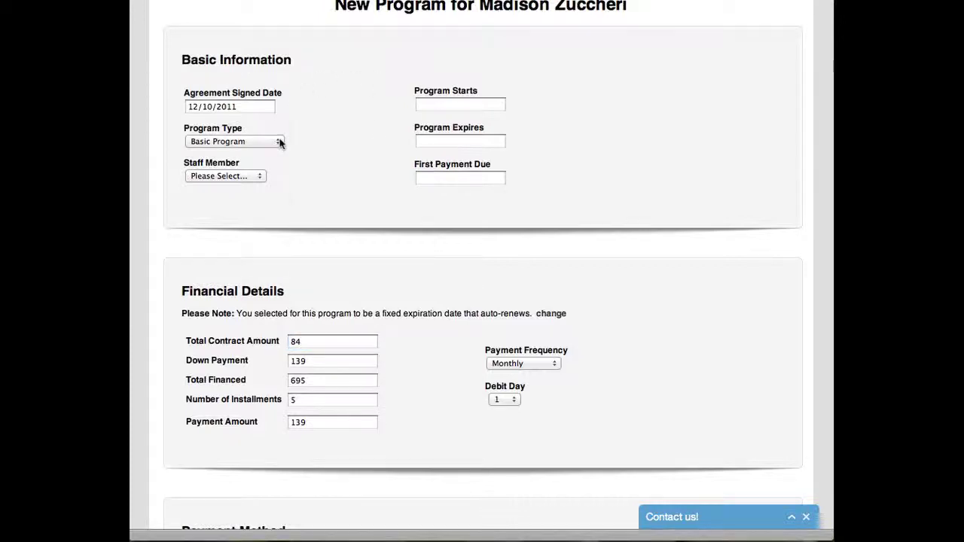
click(278, 143)
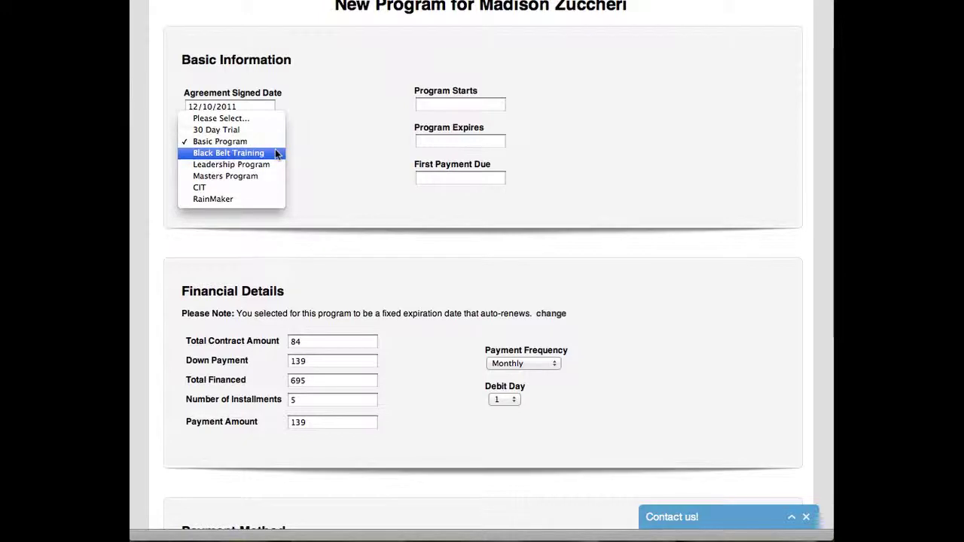
click(276, 153)
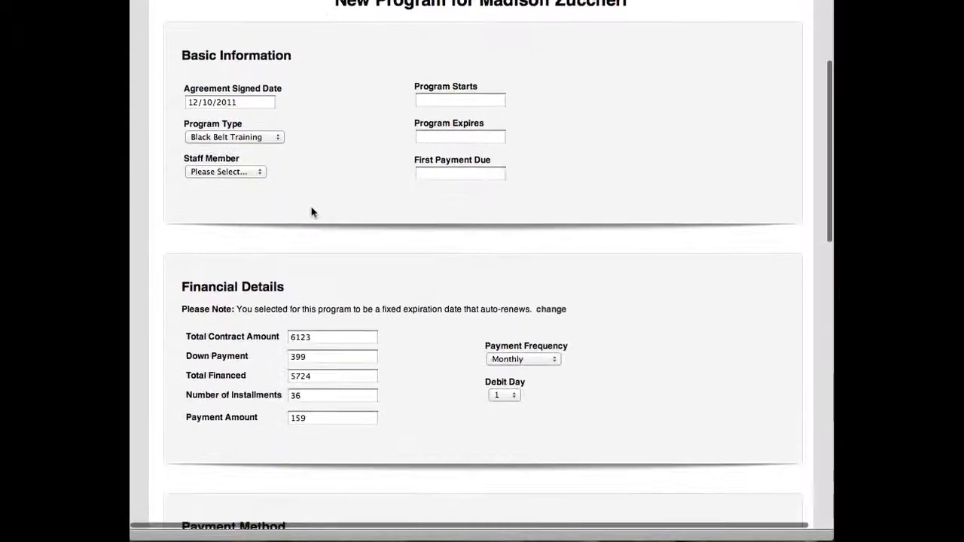
click(256, 137)
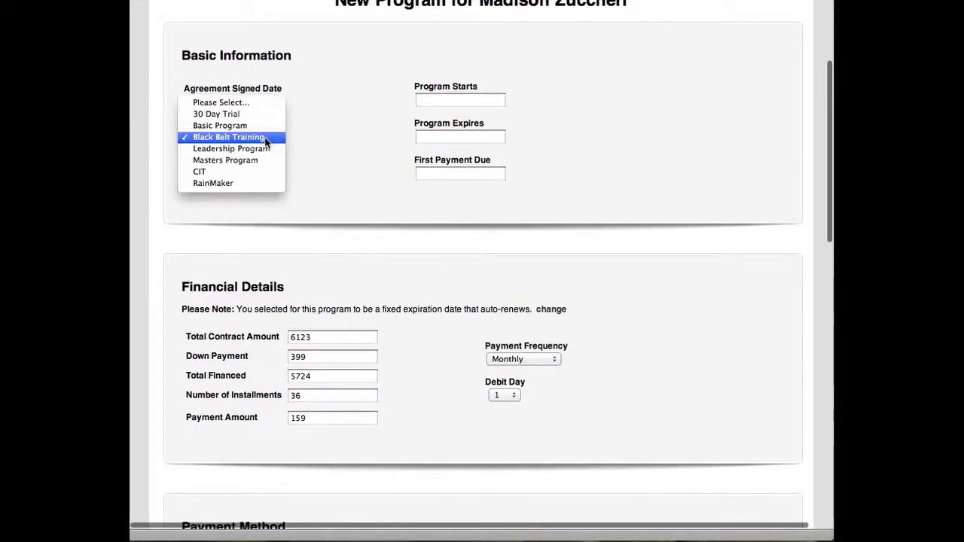
click(261, 135)
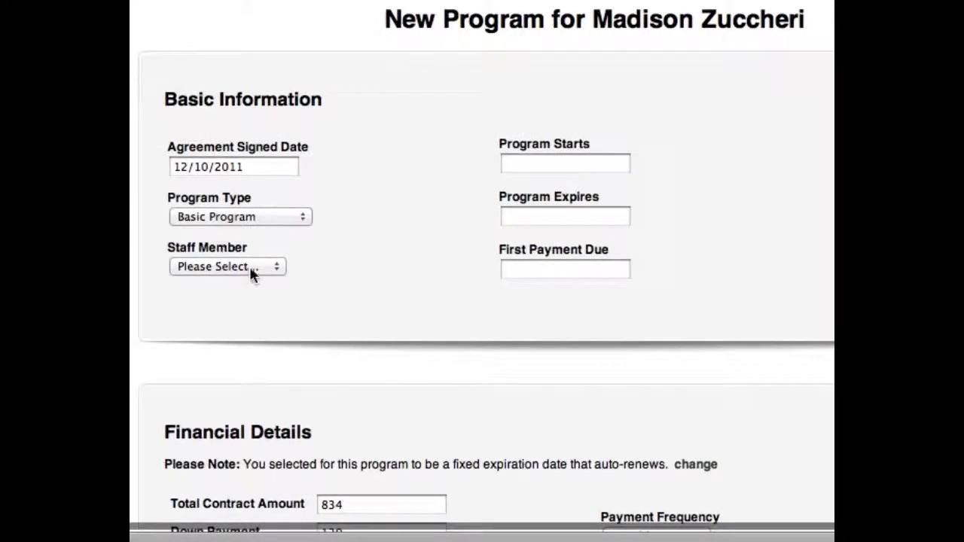
Step: Assign a staff member and enter start date 12/01/2011 and expiry 6/01/2012
click(251, 270)
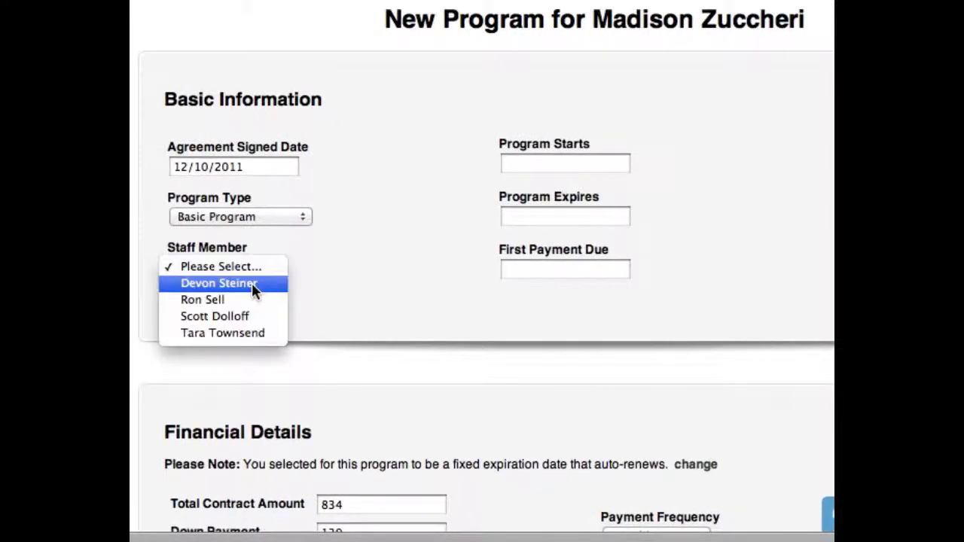
click(254, 286)
click(681, 122)
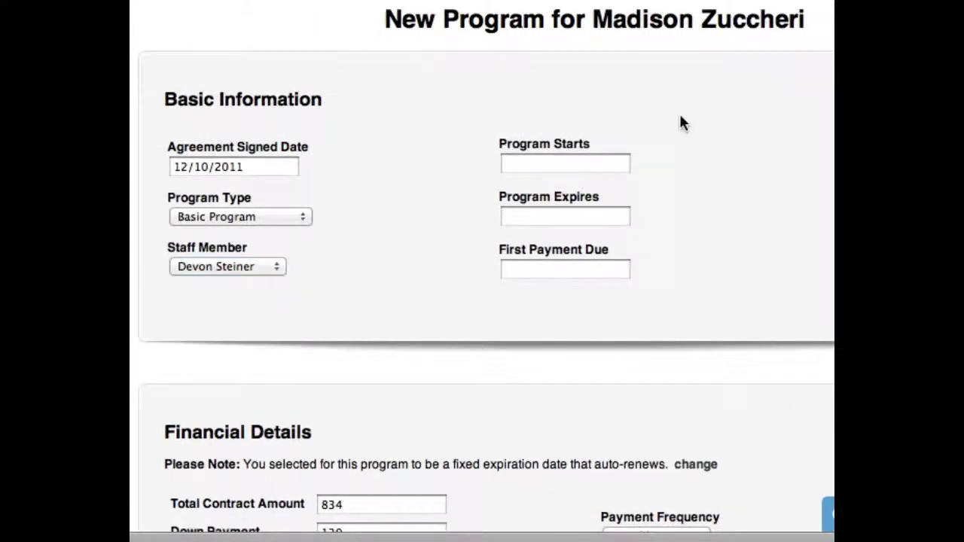
click(600, 162)
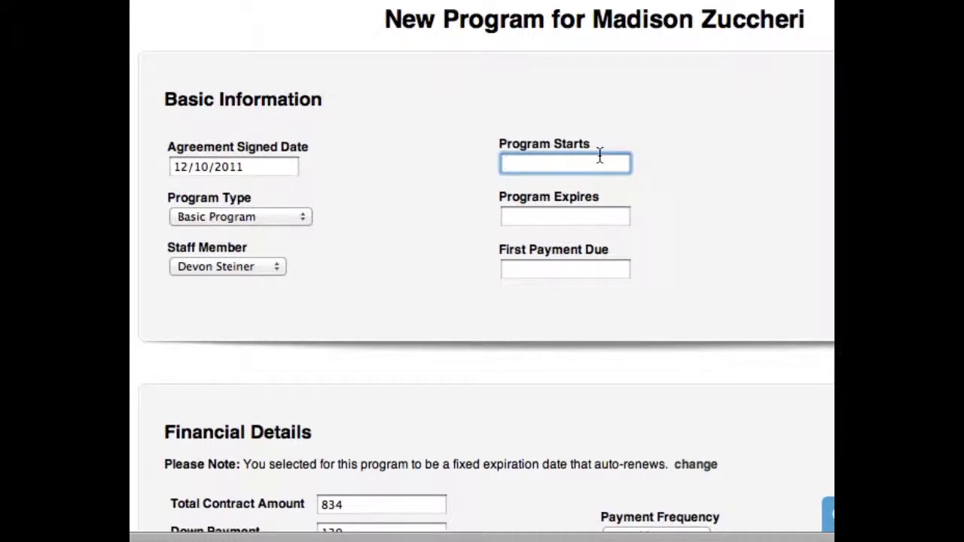
text(12/01/2011)
key(Tab)
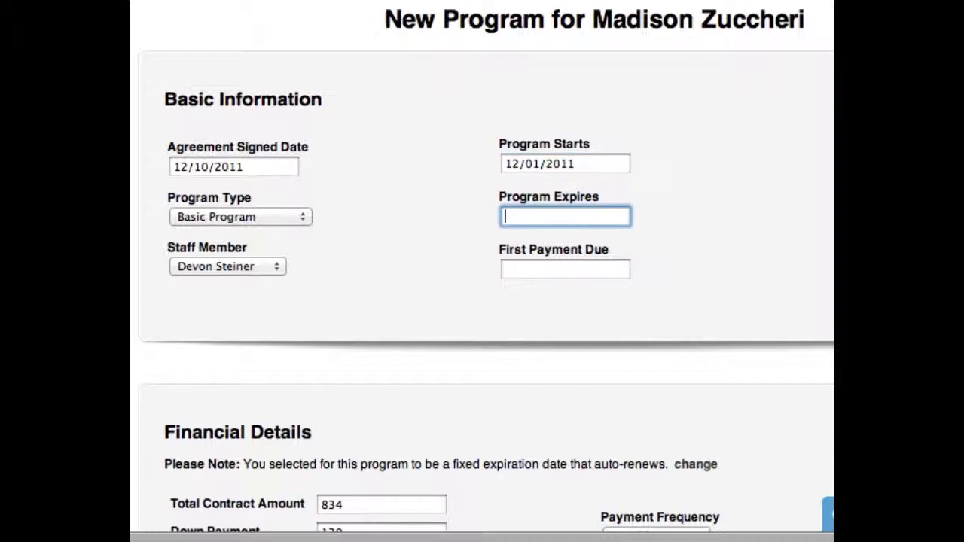
text(6/01/2012)
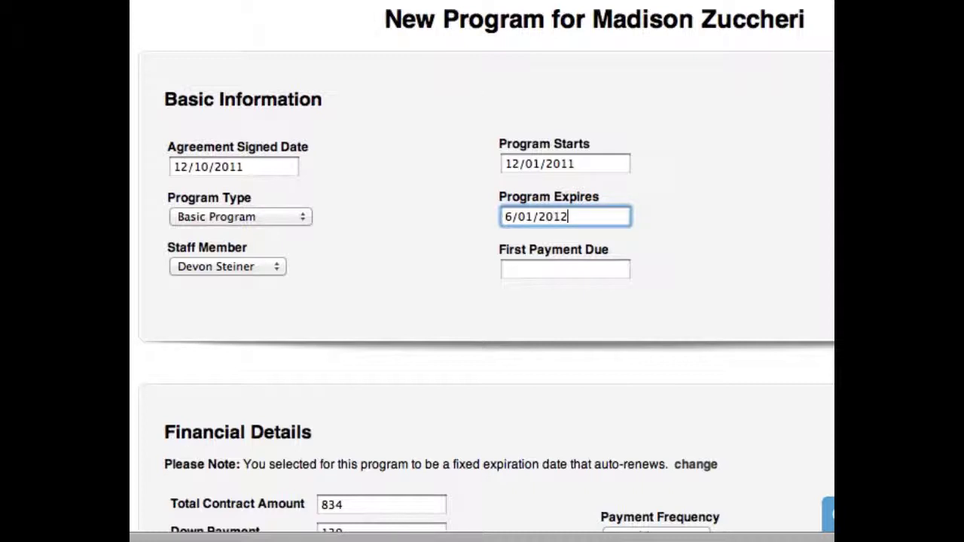
key(Tab)
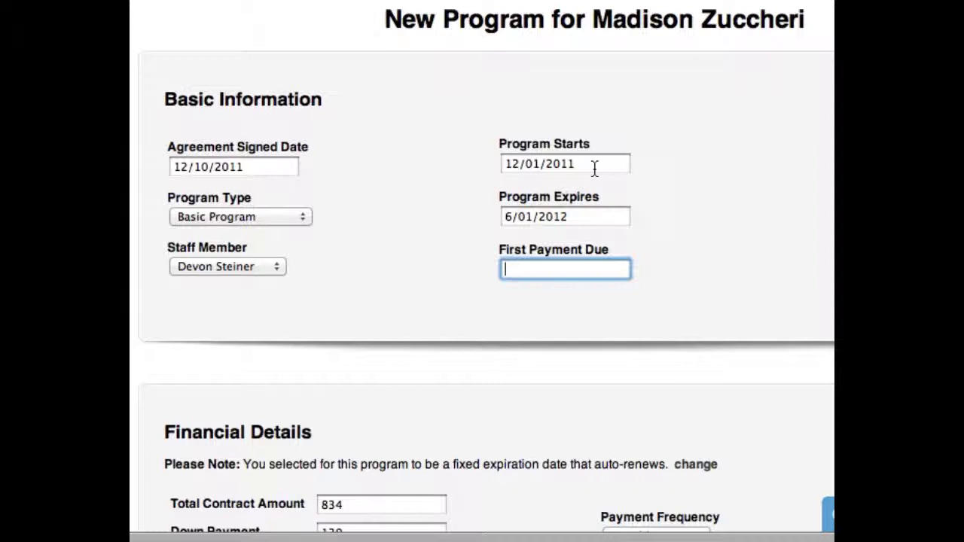
Step: Correct the expiry date's year so it reads 6/01/2012
click(587, 216)
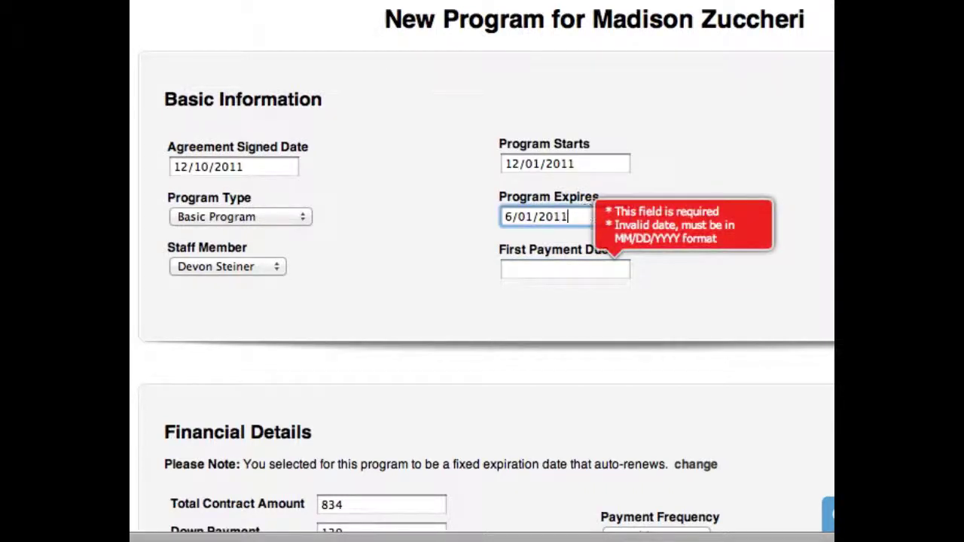
key(BackSpace)
text(1)
click(552, 272)
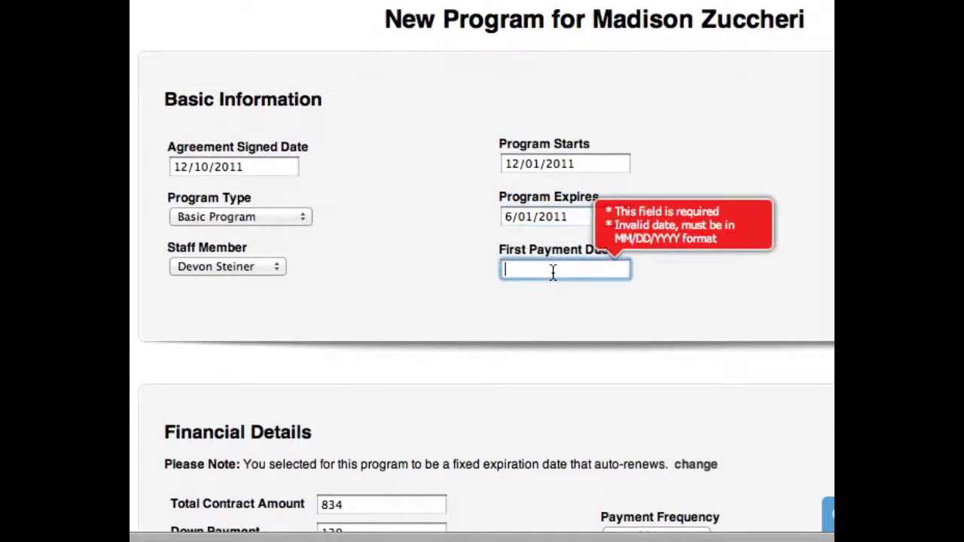
click(661, 261)
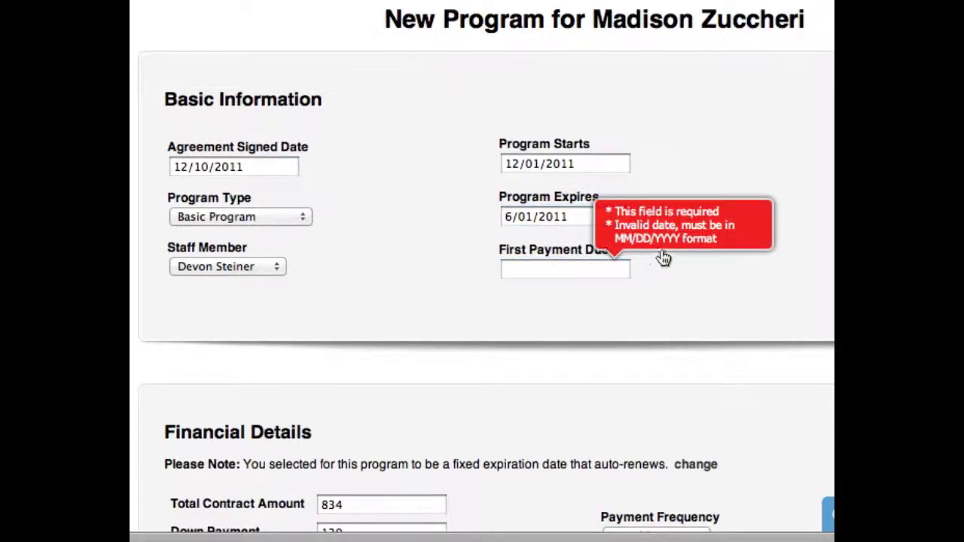
click(589, 216)
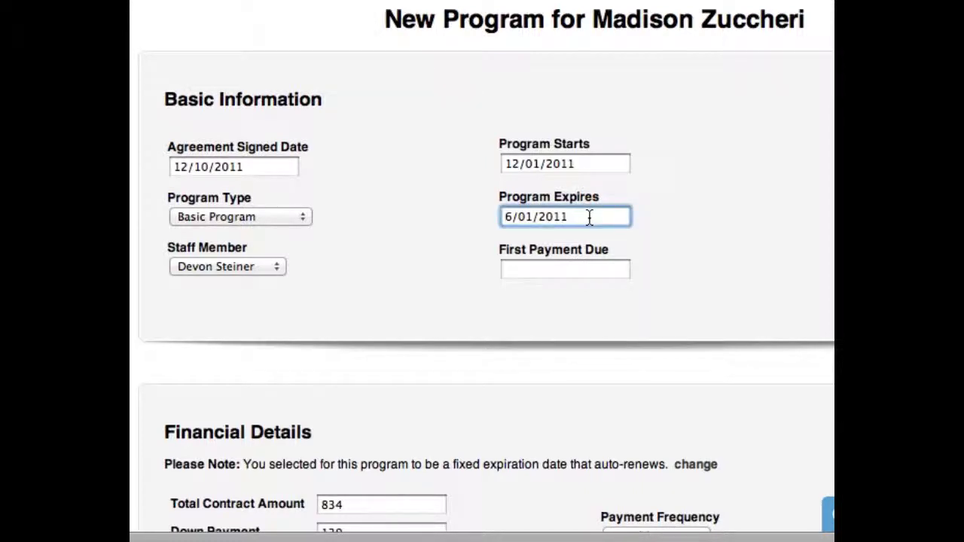
key(BackSpace)
text(2)
click(578, 268)
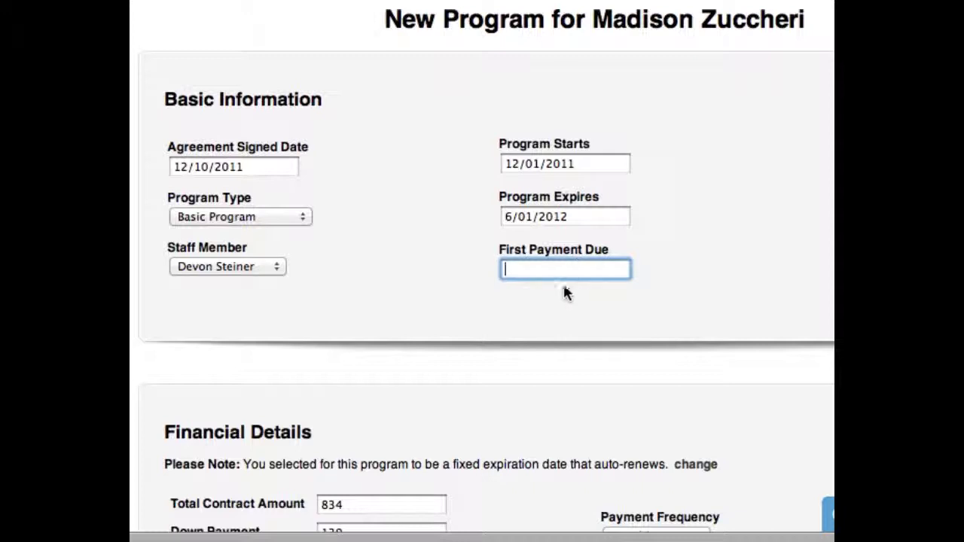
Step: Set the first payment due date to 01/01/2011, fixing typos in the year
drag(505, 163, 591, 165)
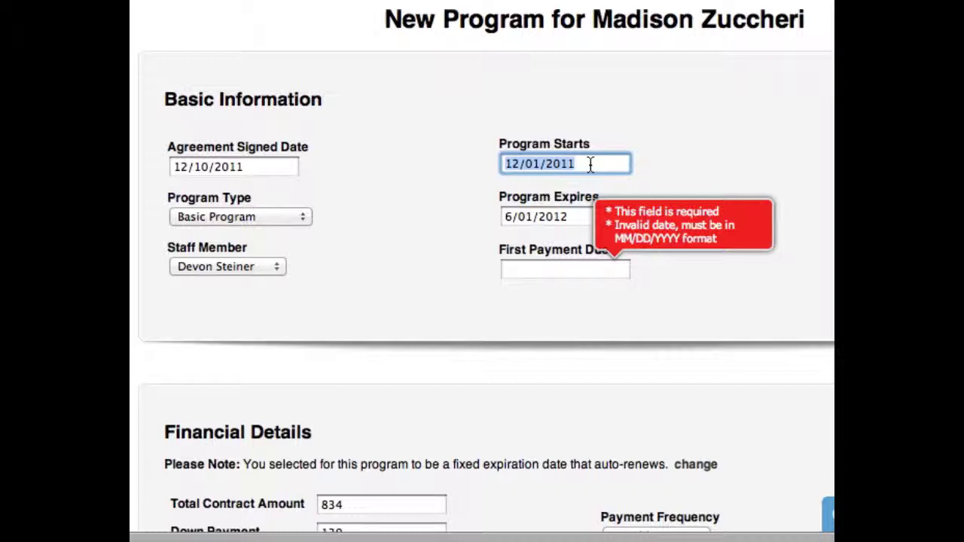
click(523, 268)
text(0)
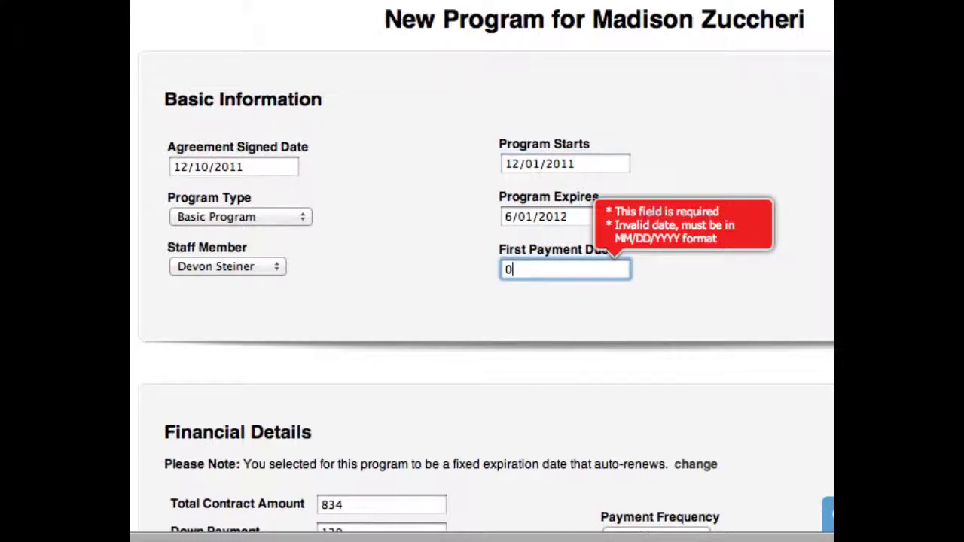
text(1/01/2012)
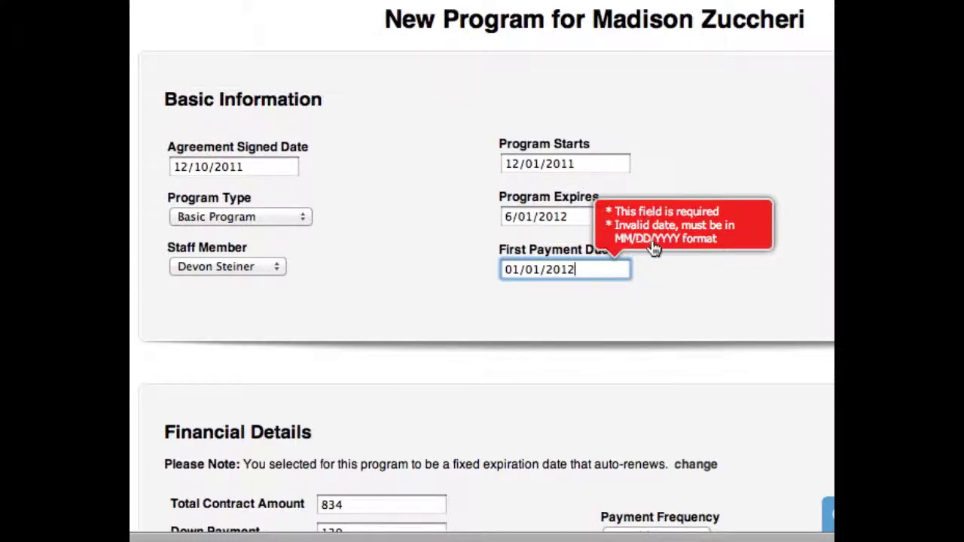
key(Tab)
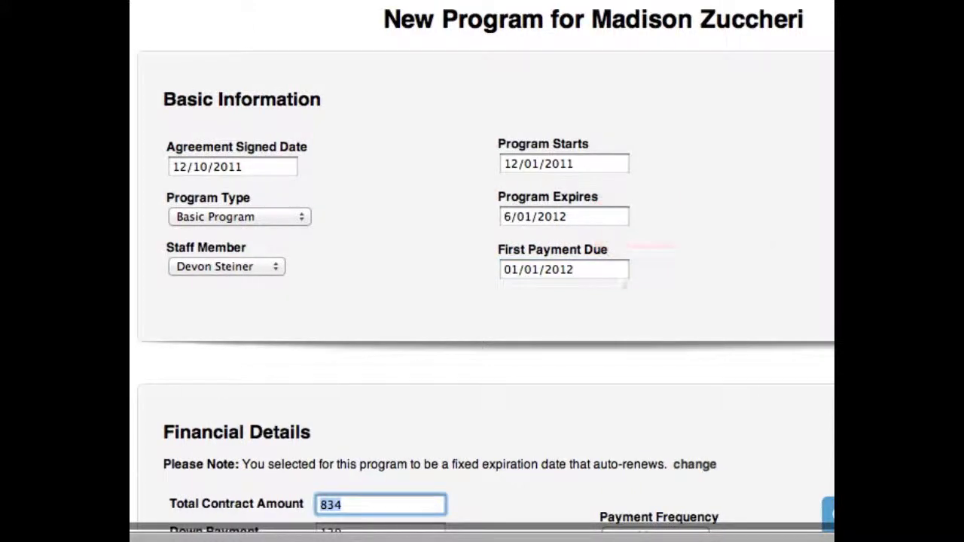
click(592, 271)
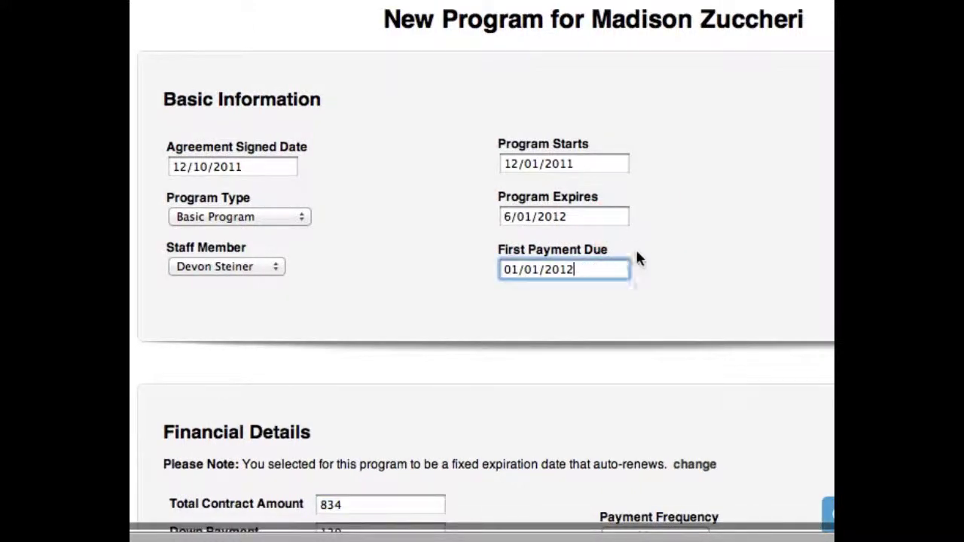
key(BackSpace)
text(a)
key(Tab)
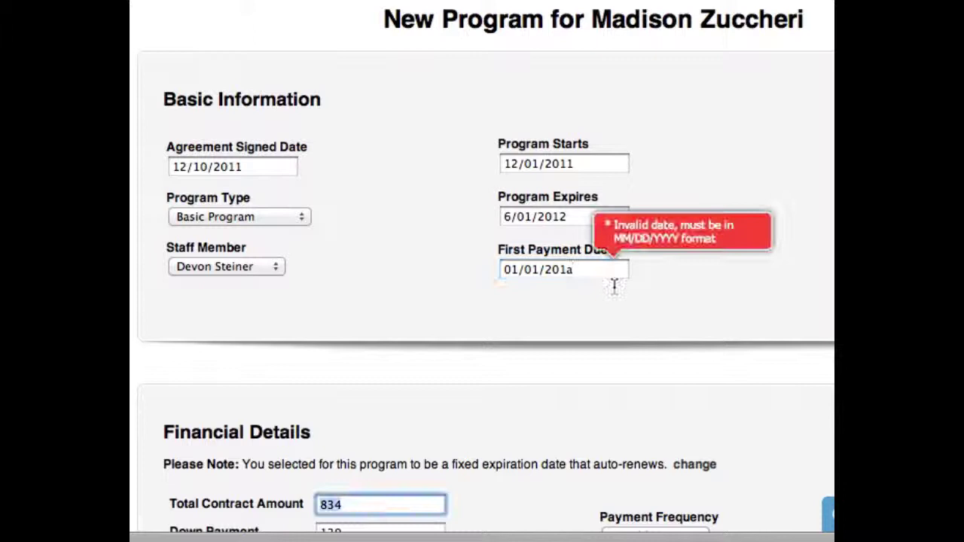
click(597, 267)
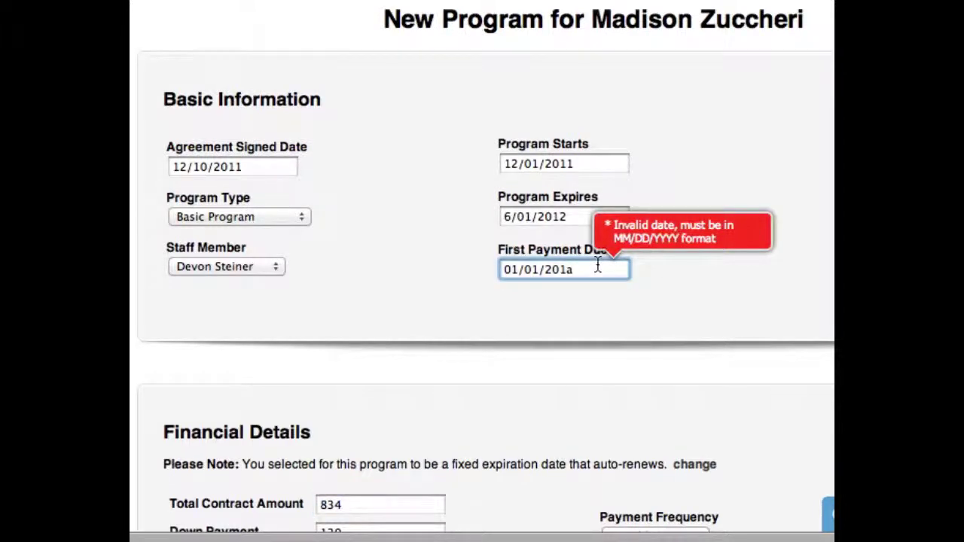
key(BackSpace)
text(1)
click(739, 253)
scroll(741, 250, down, 1)
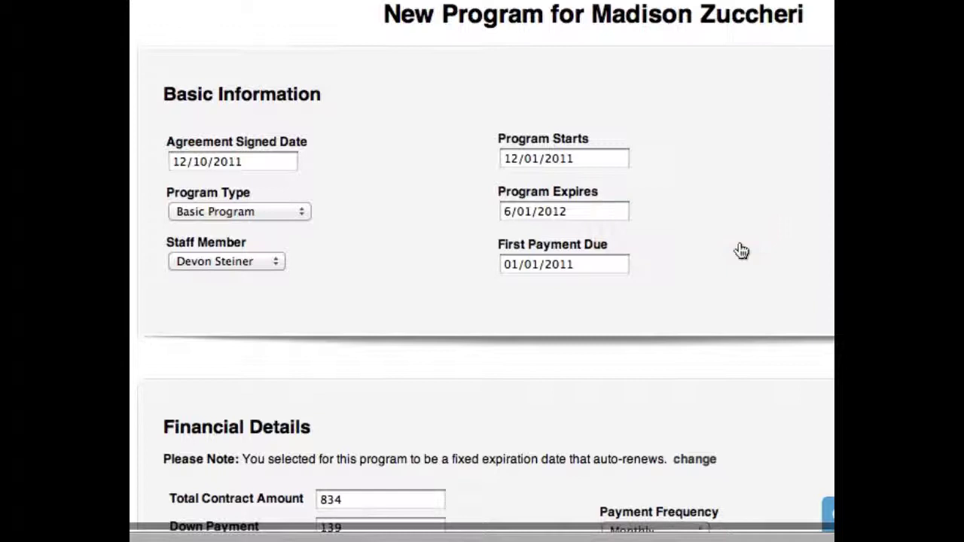
scroll(741, 250, down, 3)
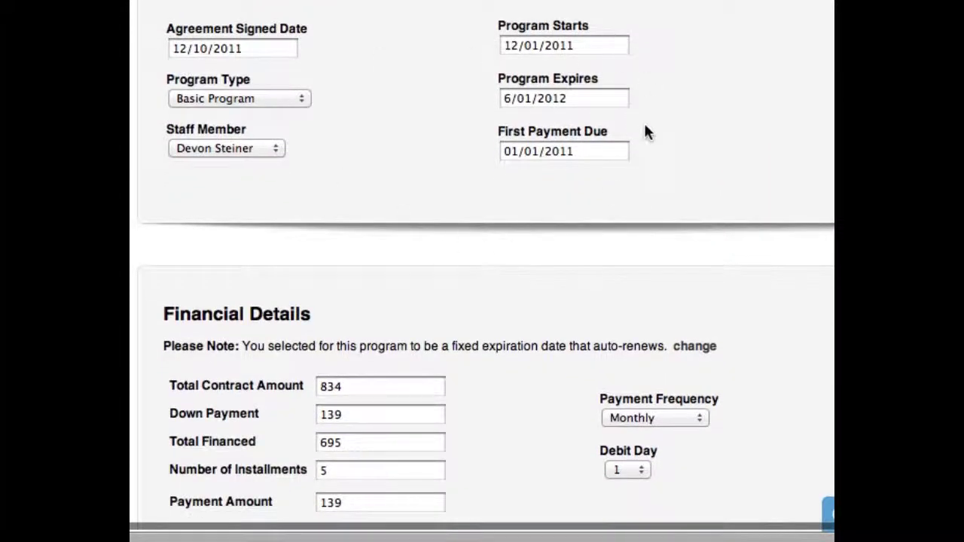
scroll(653, 134, down, 4)
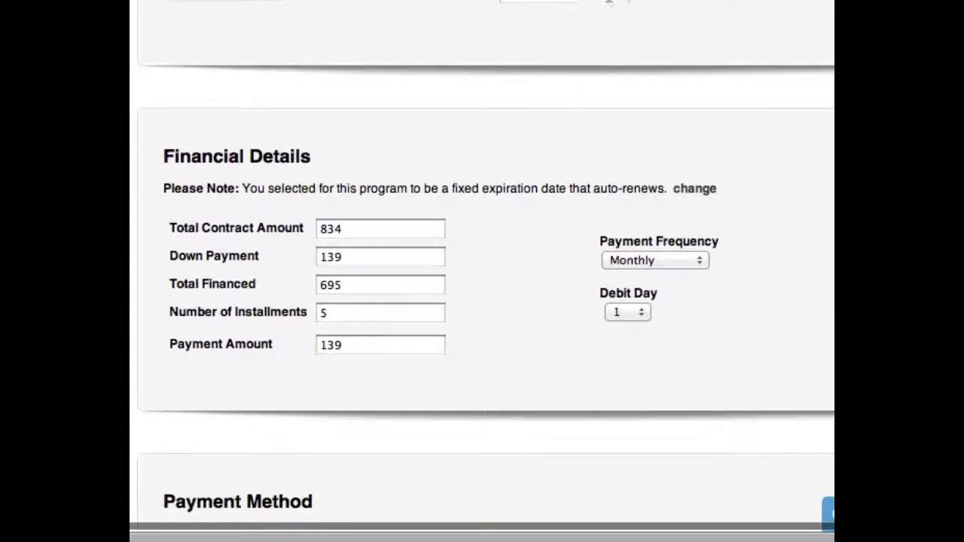
scroll(580, 72, up, 1)
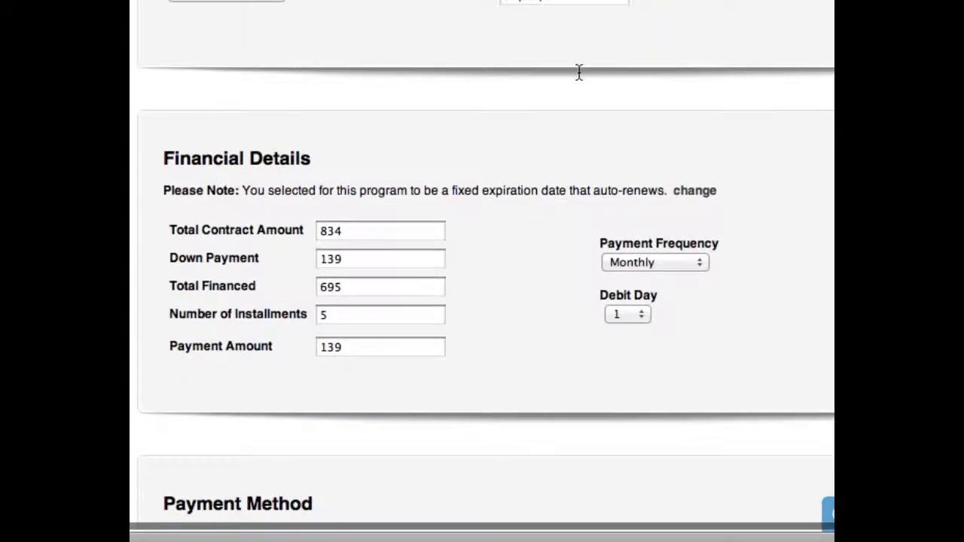
scroll(579, 72, down, 6)
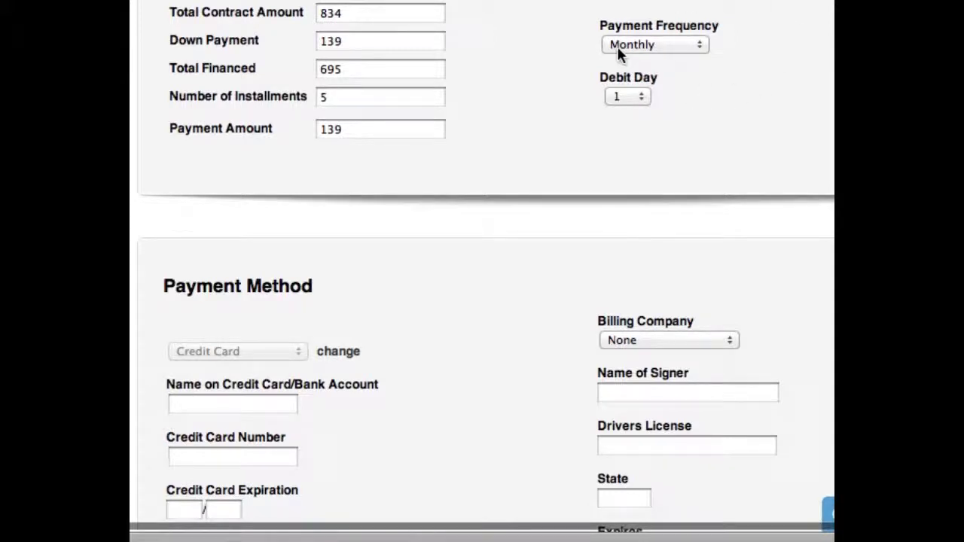
click(672, 44)
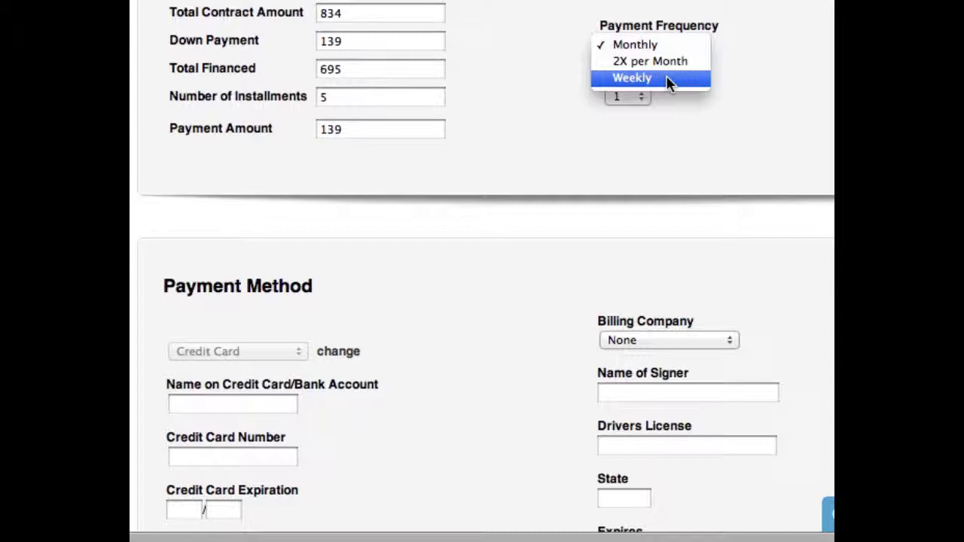
click(670, 62)
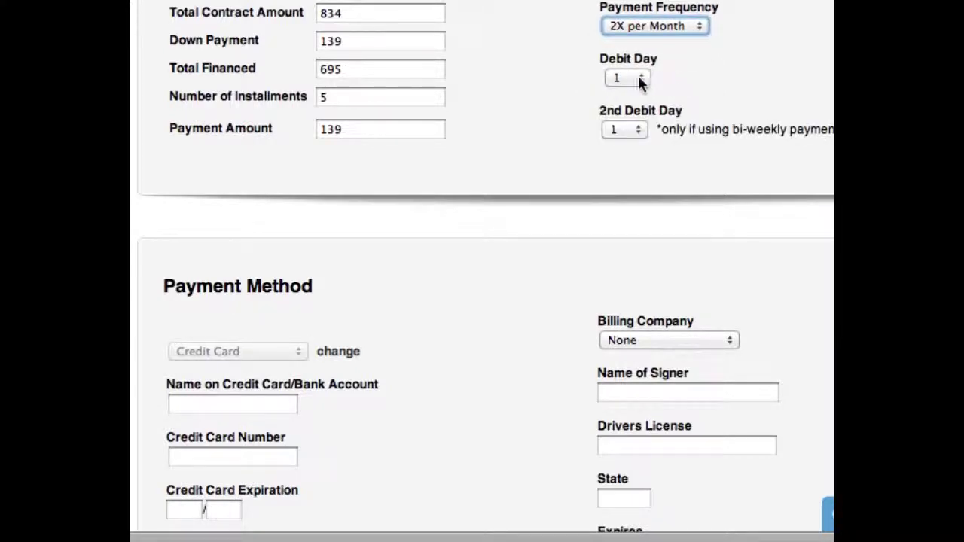
click(638, 128)
click(638, 129)
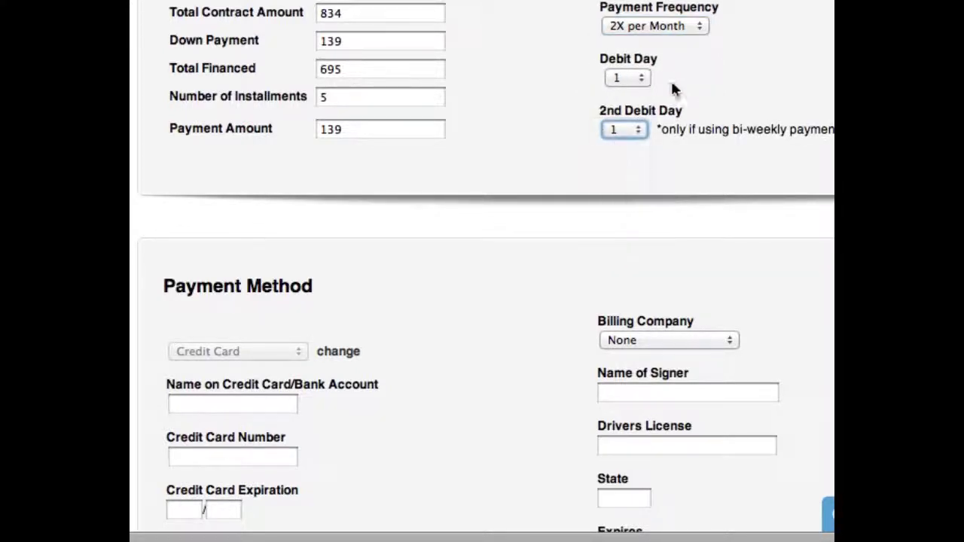
click(638, 129)
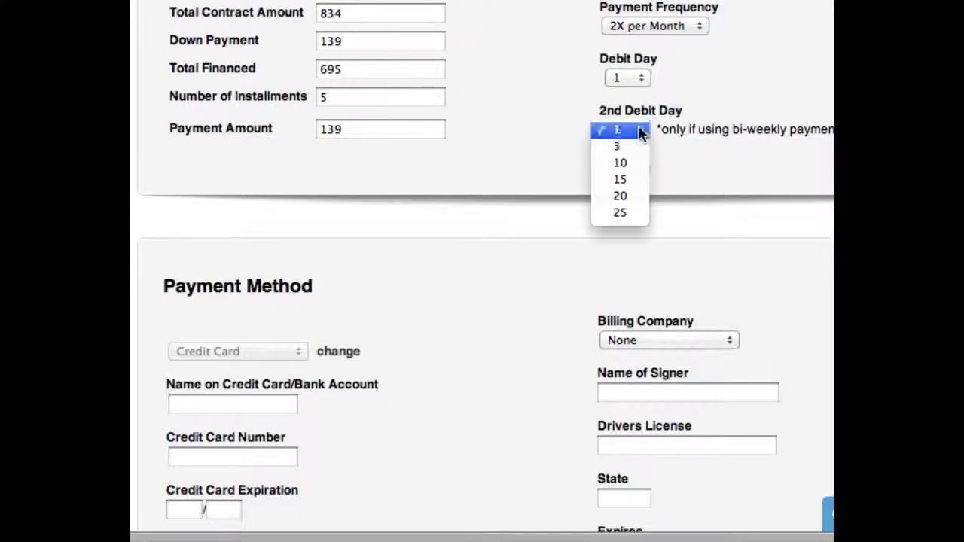
click(630, 181)
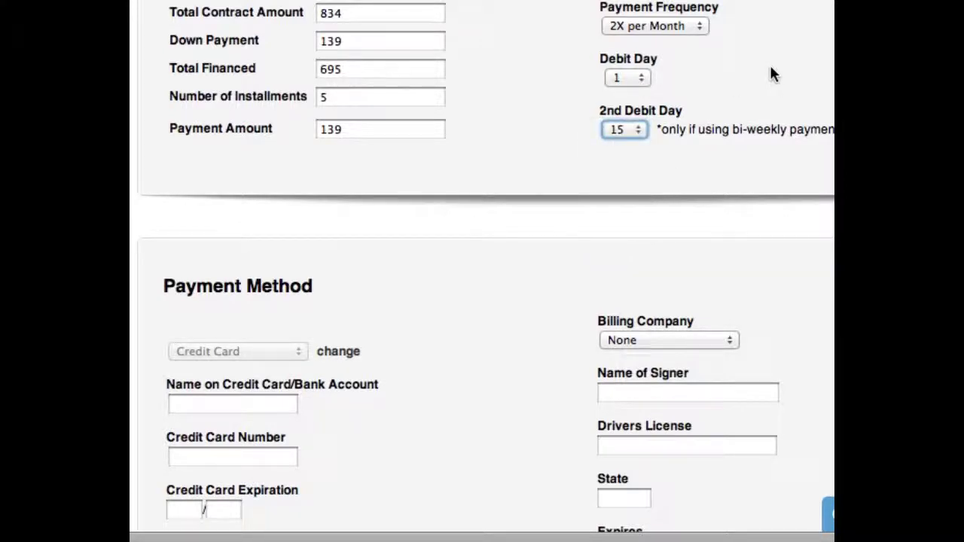
click(641, 77)
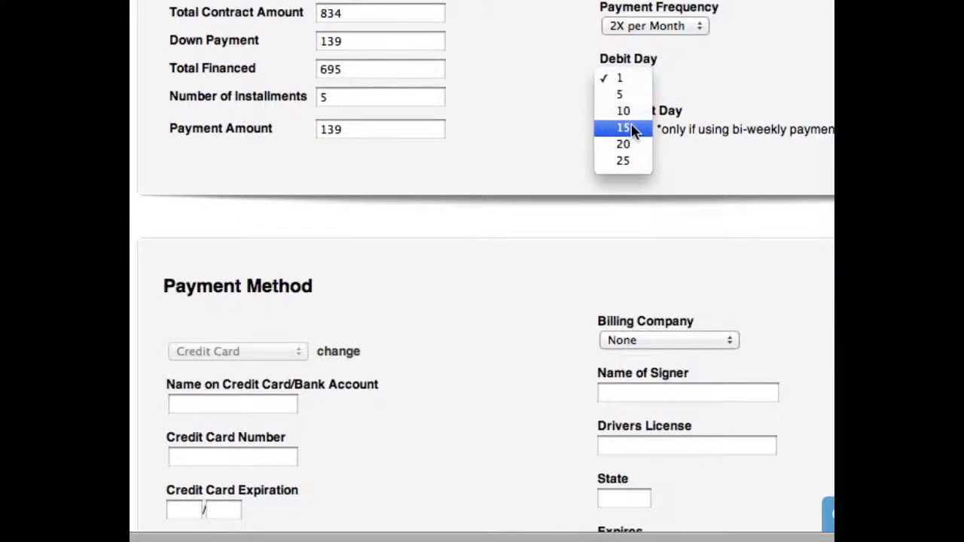
click(633, 130)
click(626, 130)
click(626, 160)
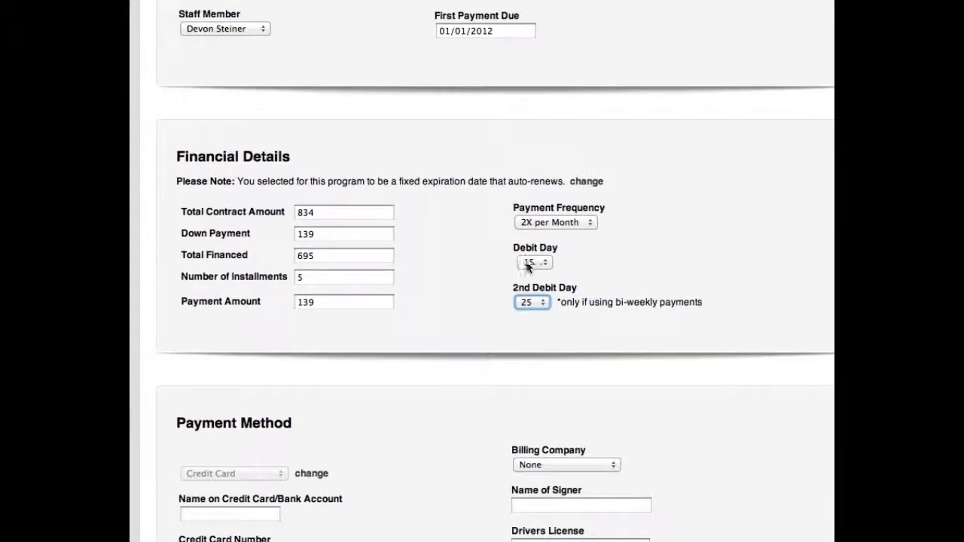
scroll(638, 264, up, 3)
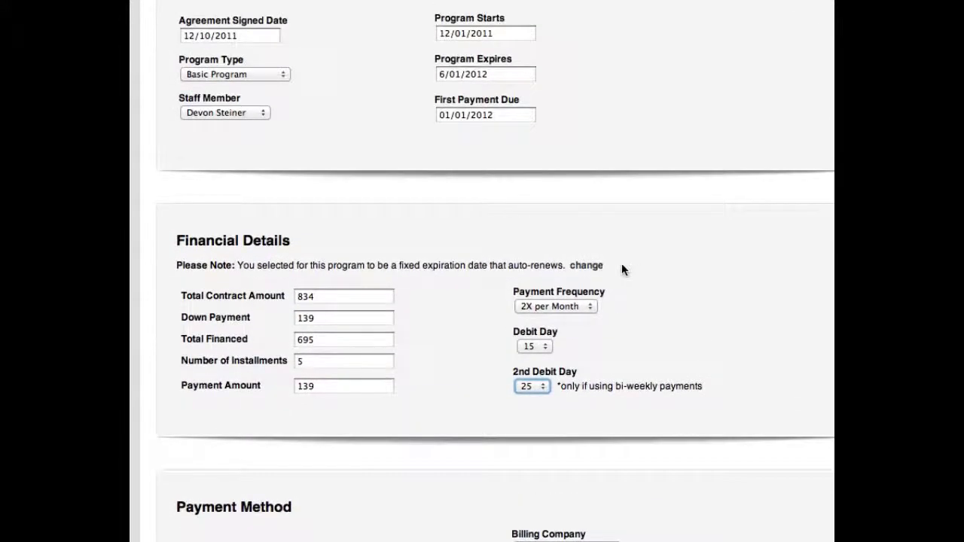
click(465, 114)
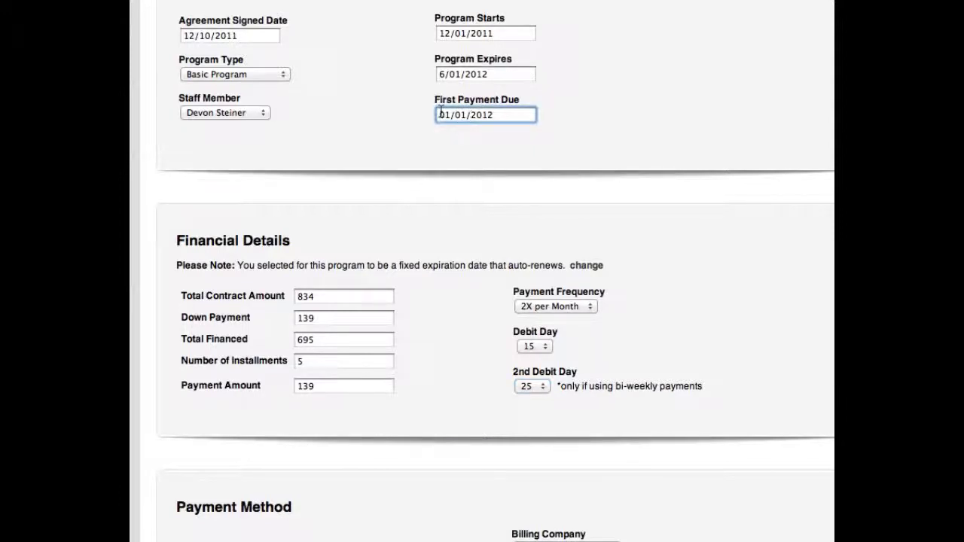
click(543, 351)
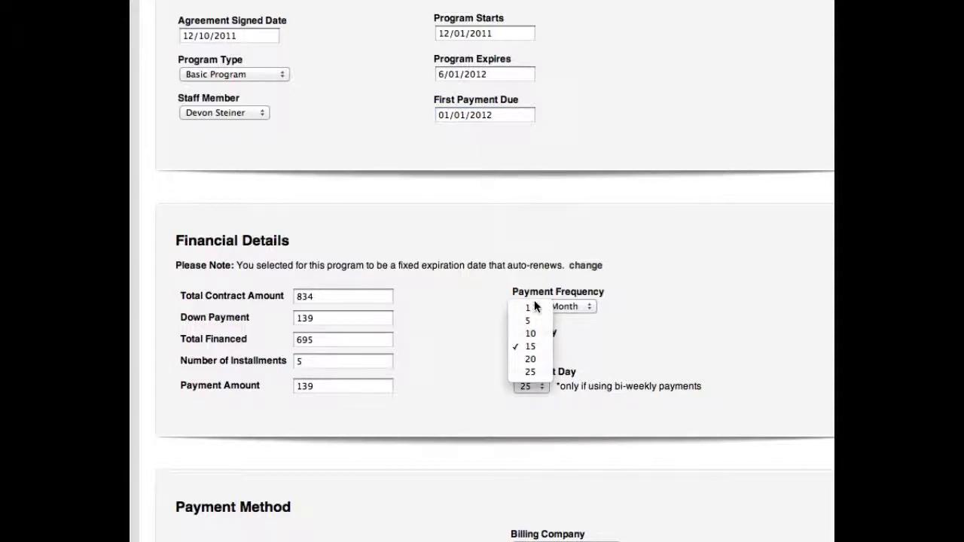
click(528, 306)
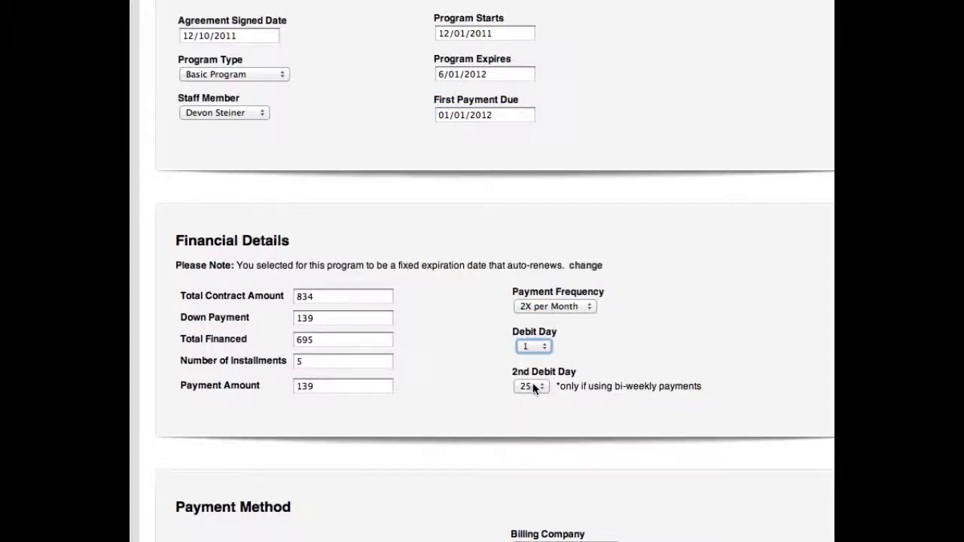
click(580, 306)
click(576, 289)
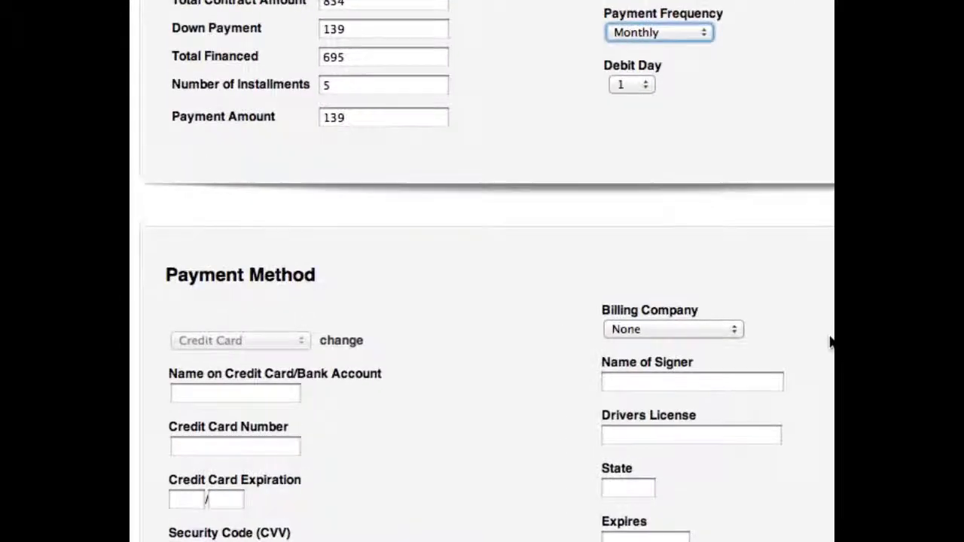
Step: Change the payment method to Bank Draft (EFT or eCheck) and continue
scroll(831, 343, down, 3)
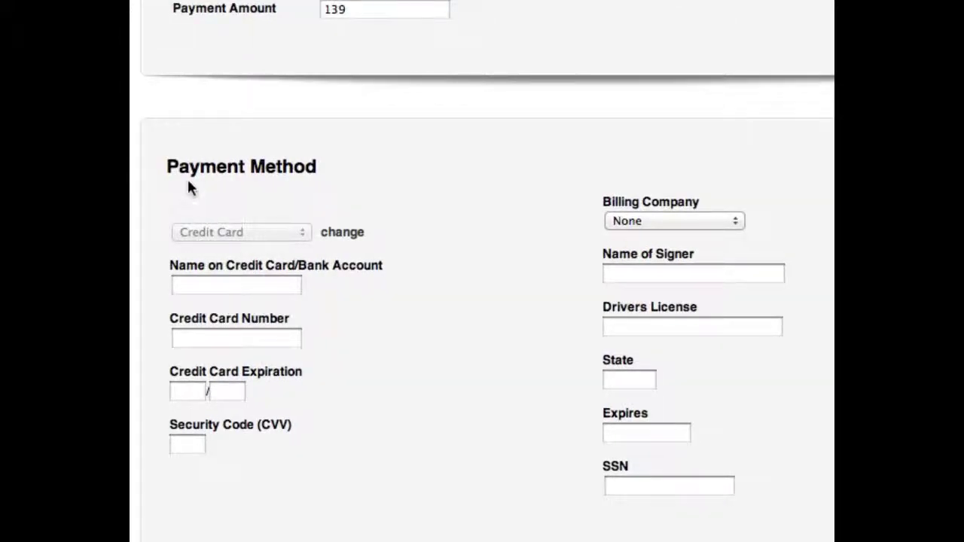
click(341, 232)
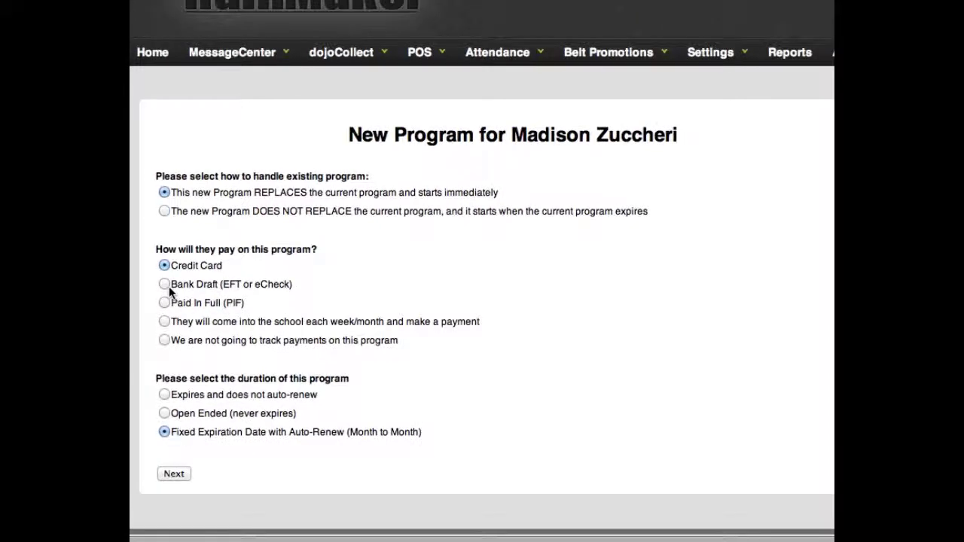
click(165, 285)
click(171, 473)
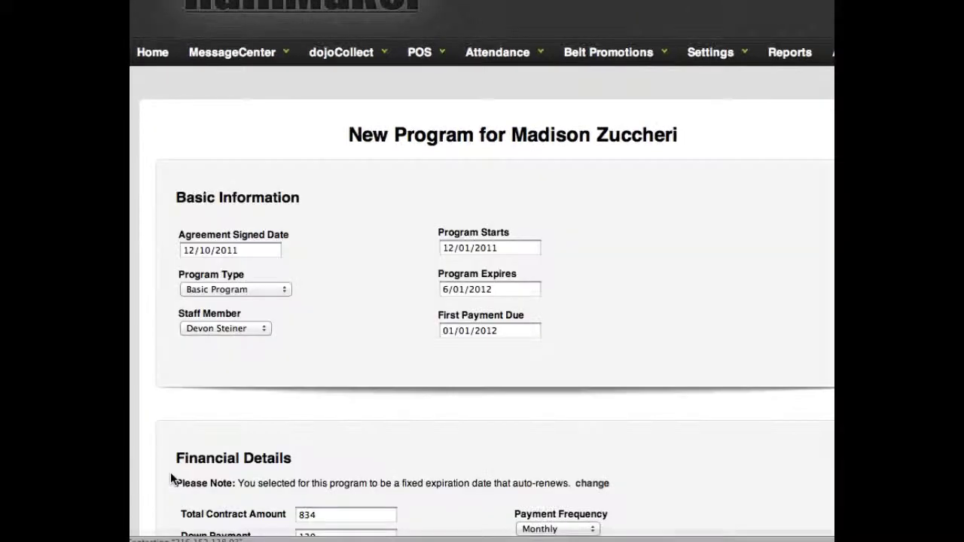
Step: Step through the bank account, routing, driver's license and SSN fields
scroll(301, 387, down, 10)
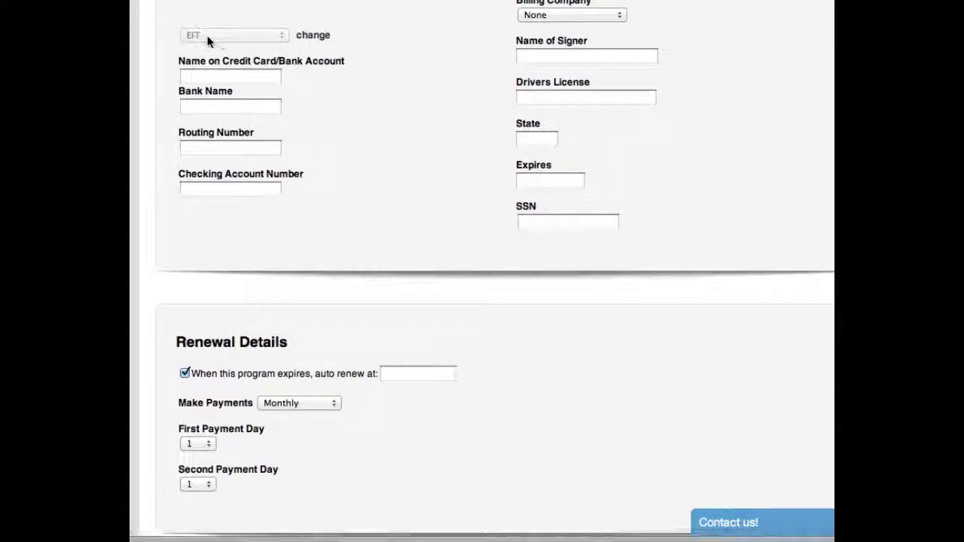
click(225, 75)
click(221, 106)
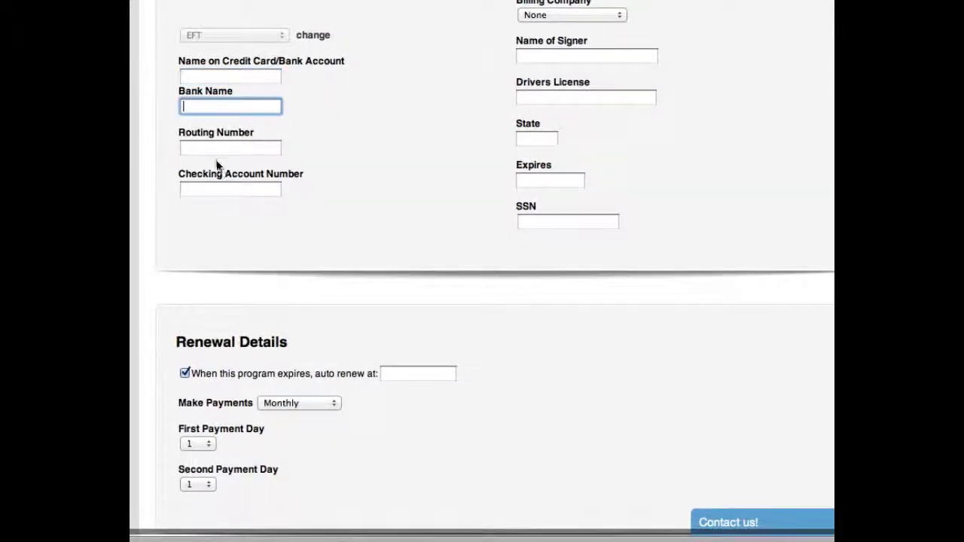
click(215, 146)
click(209, 188)
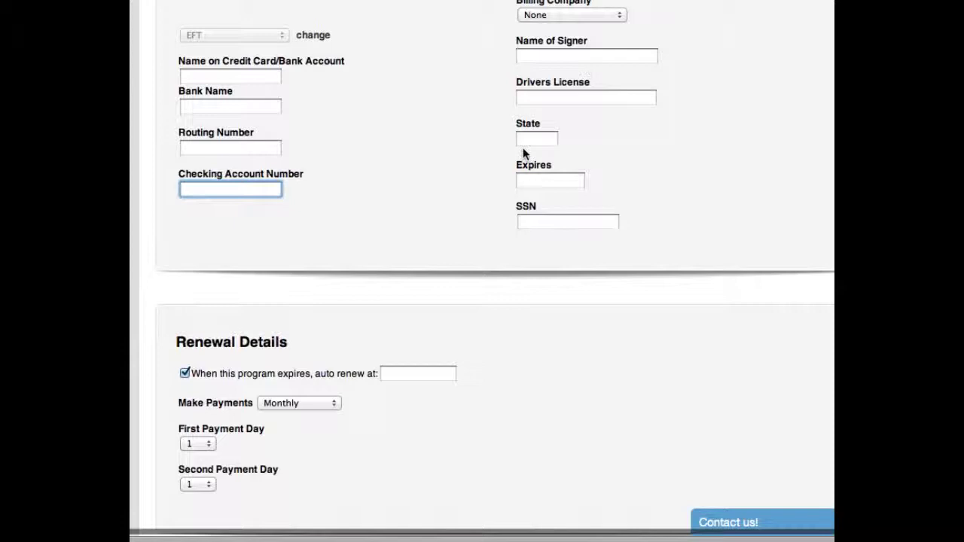
click(542, 97)
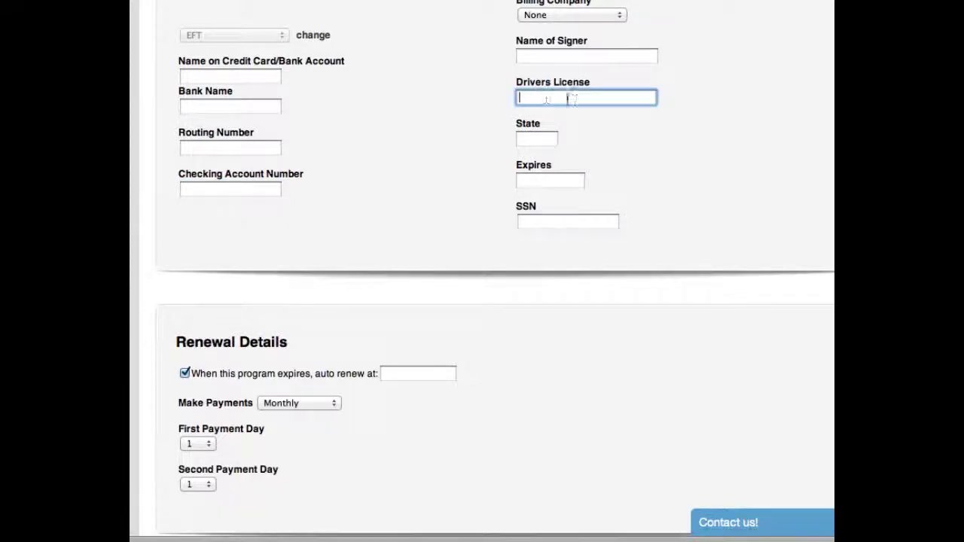
click(538, 180)
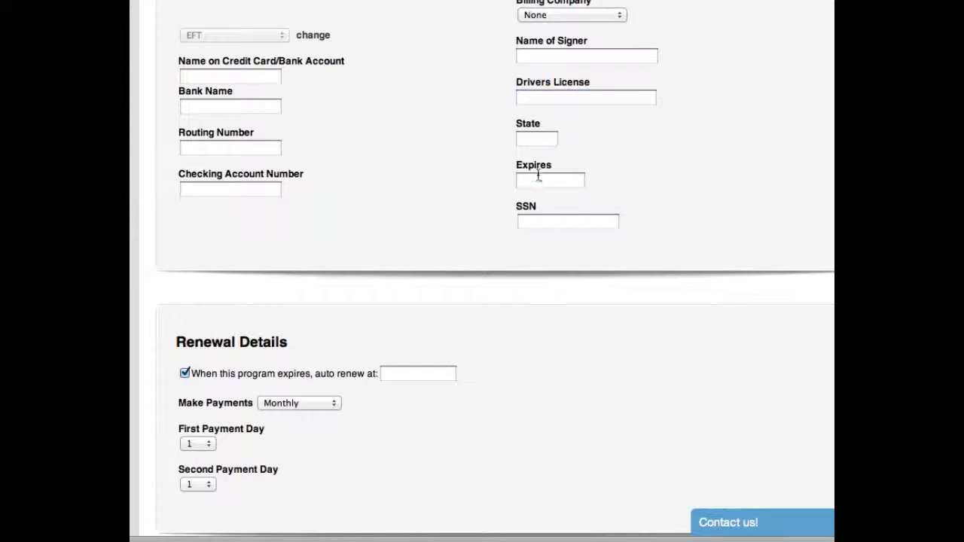
click(534, 219)
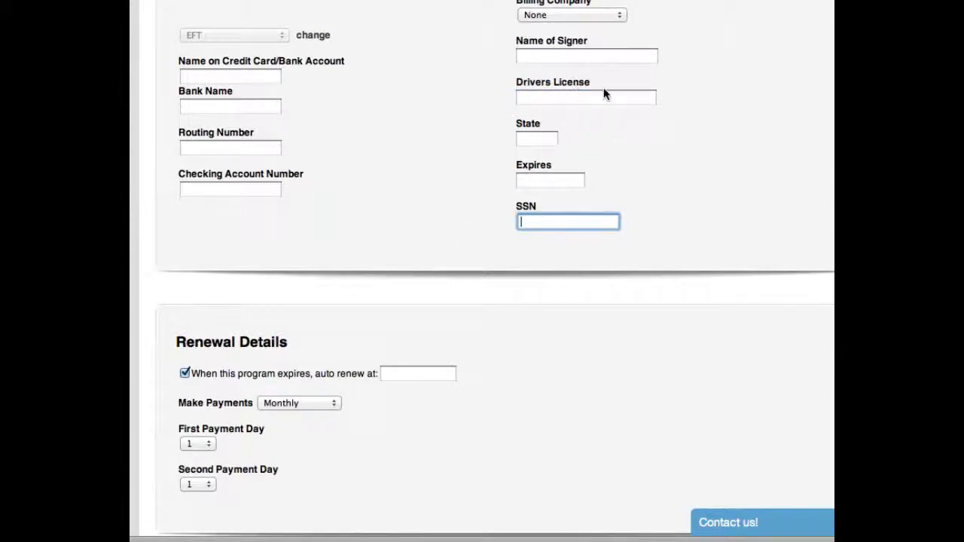
scroll(605, 92, right, 2)
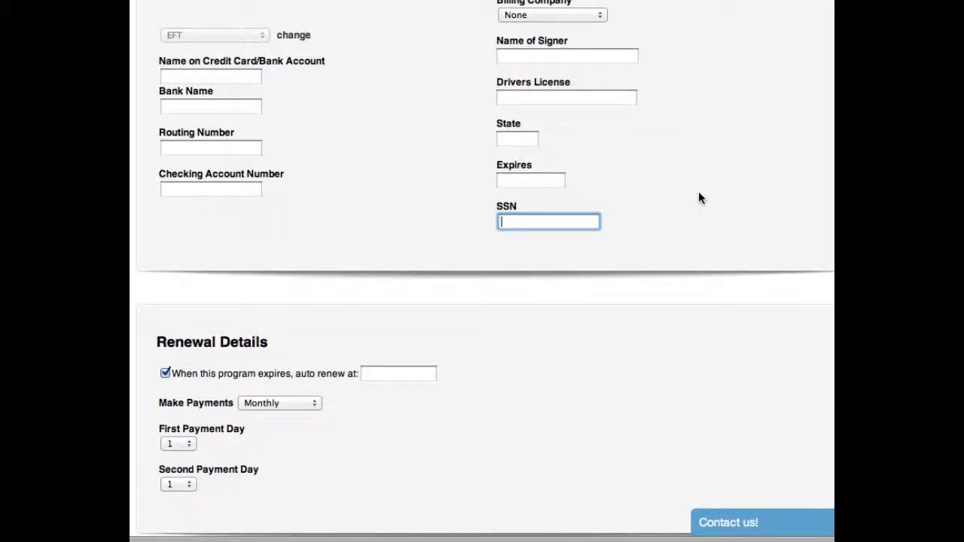
click(299, 35)
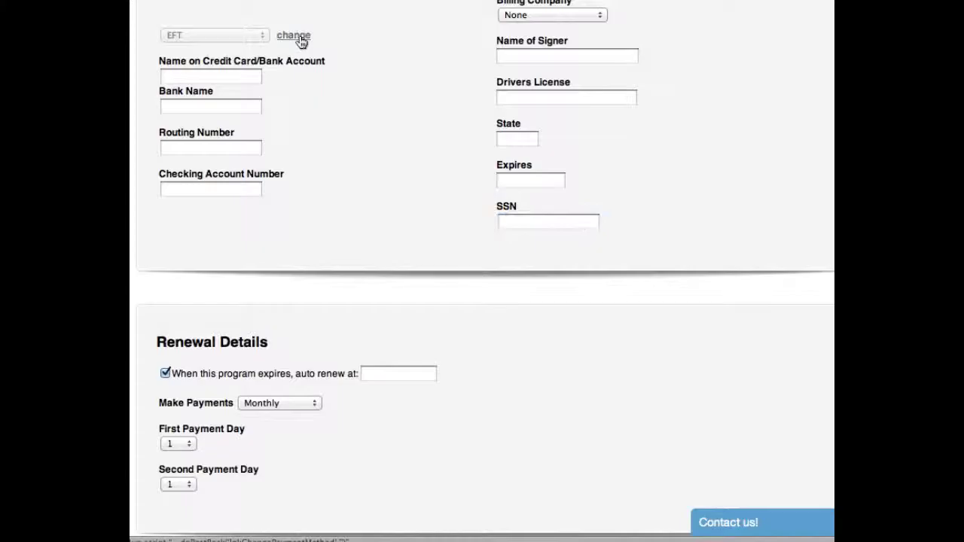
click(164, 265)
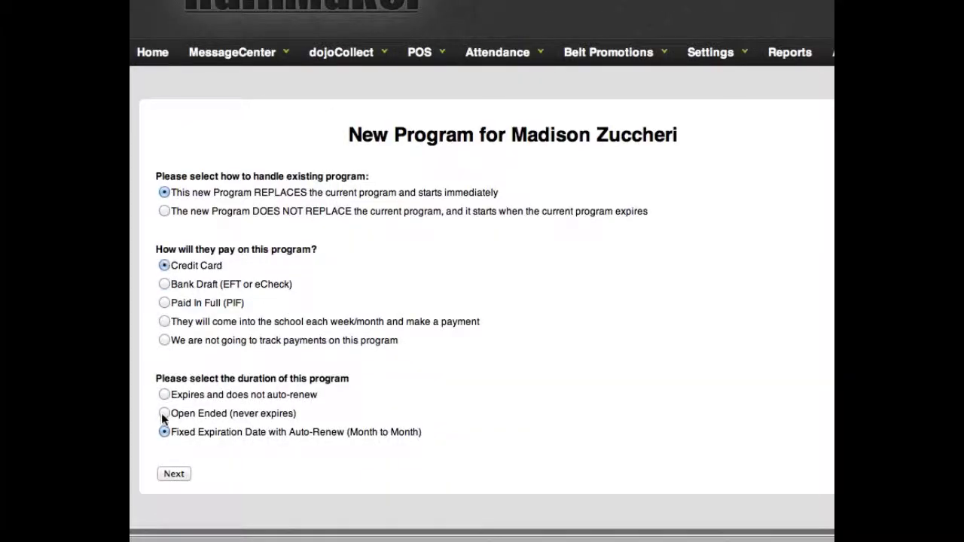
click(169, 476)
scroll(331, 321, down, 10)
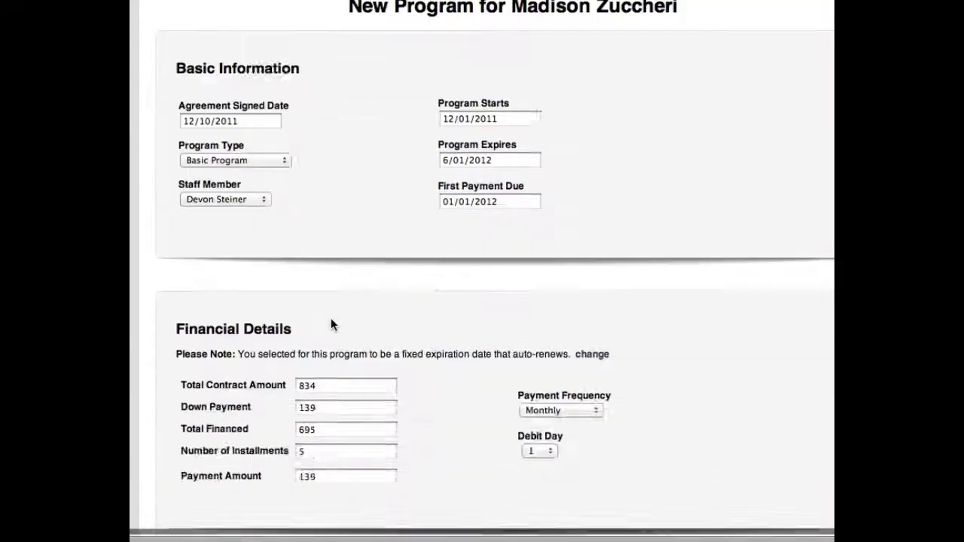
scroll(466, 80, up, 5)
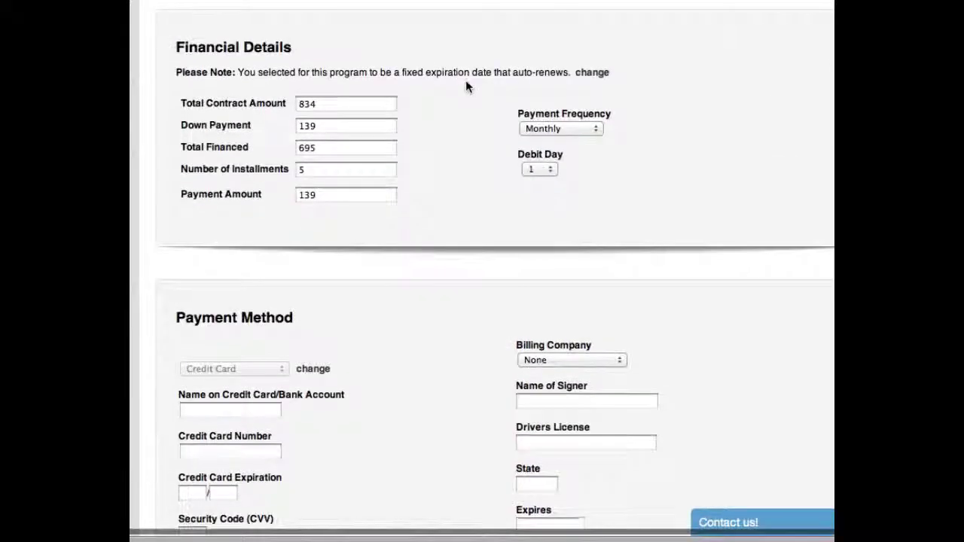
scroll(477, 82, up, 4)
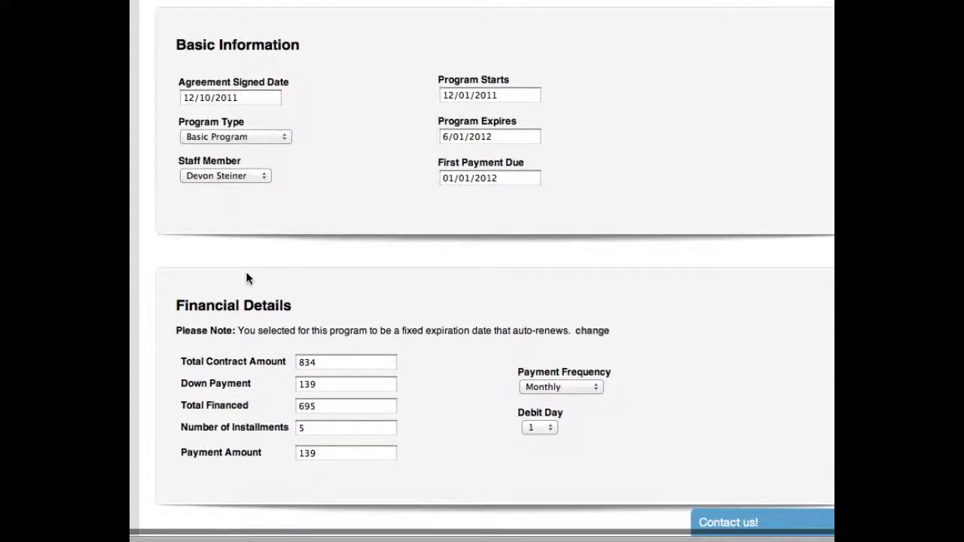
Step: Enter a test cardholder name, the test card number, 12/12 expiration and the security code
scroll(474, 283, down, 7)
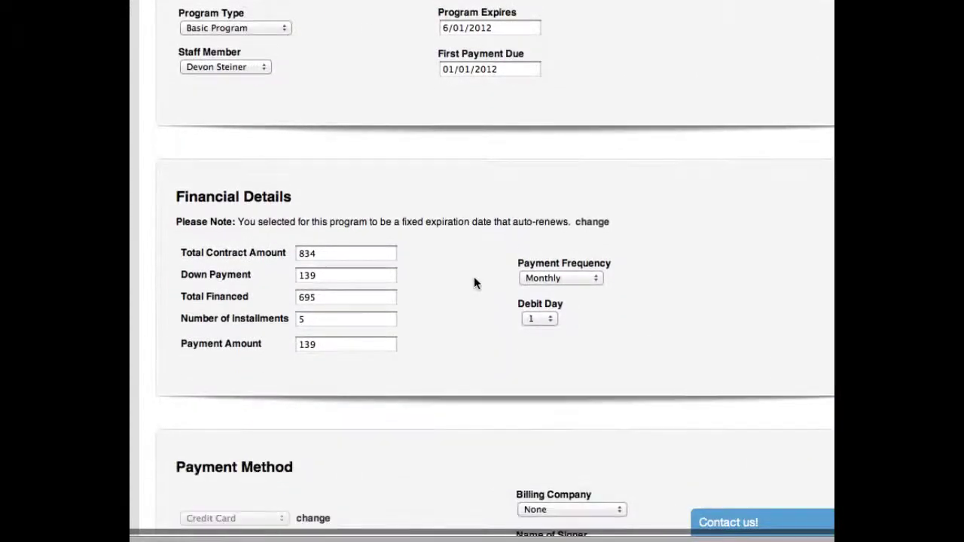
click(231, 202)
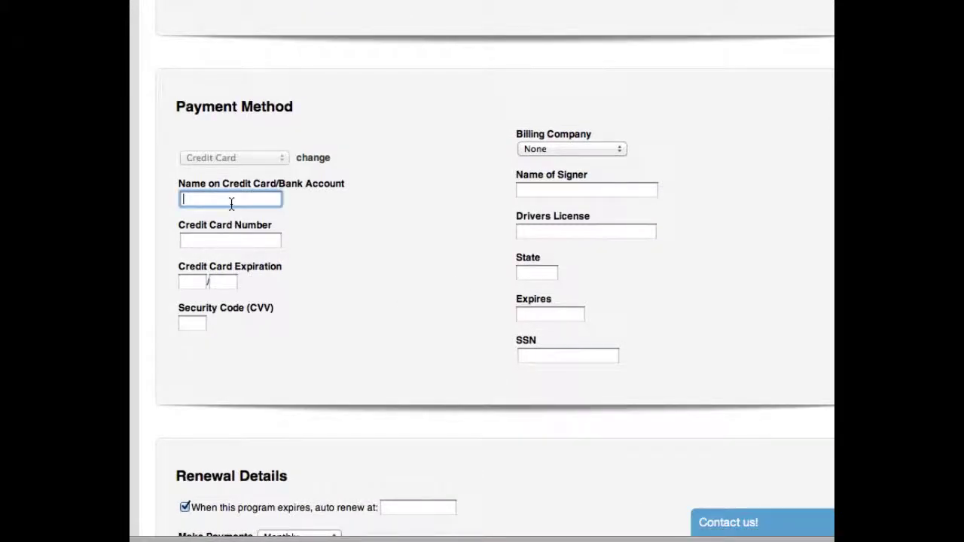
text(Test Tester)
key(Tab)
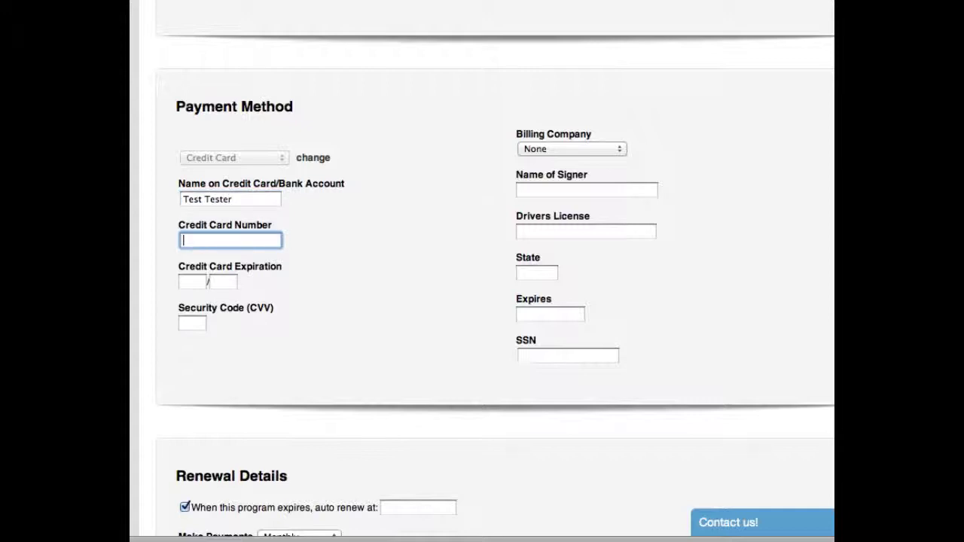
text(41111111111111111)
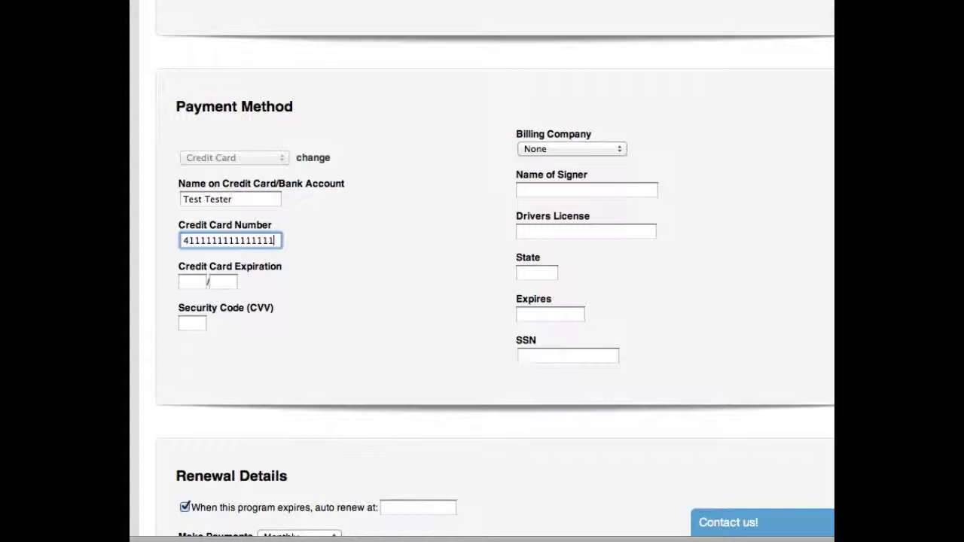
click(192, 282)
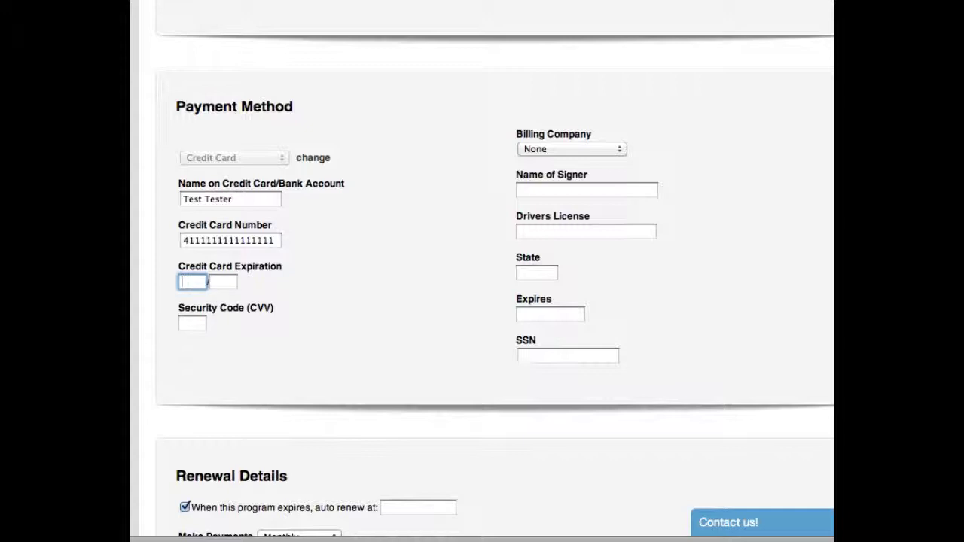
text(12)
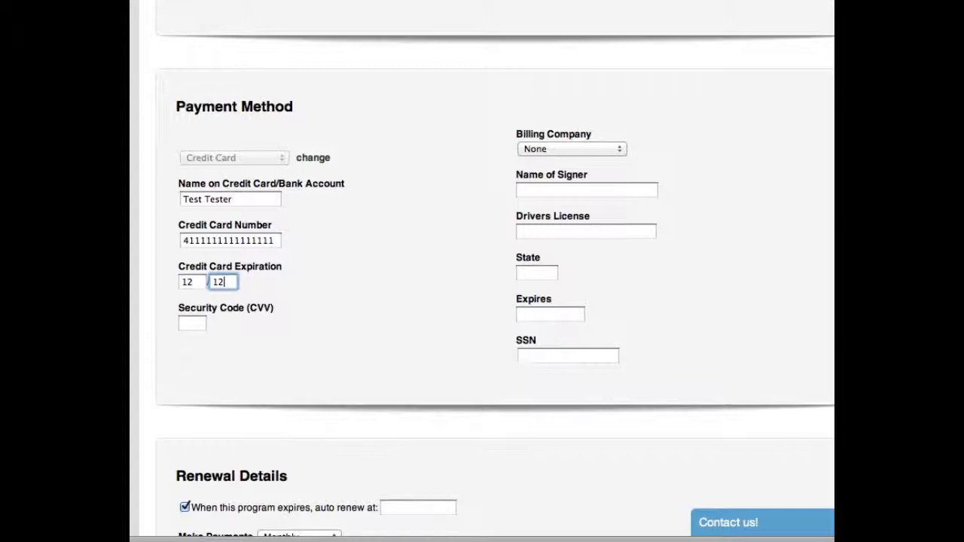
text(12123)
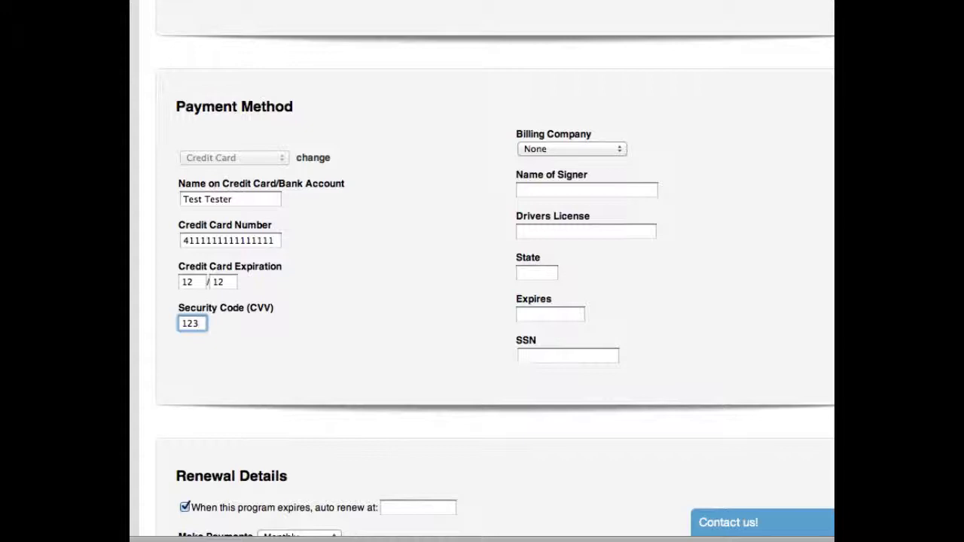
Step: Select dojoCollect as billing company, then visit the signer, driver's license and SSN fields
click(615, 149)
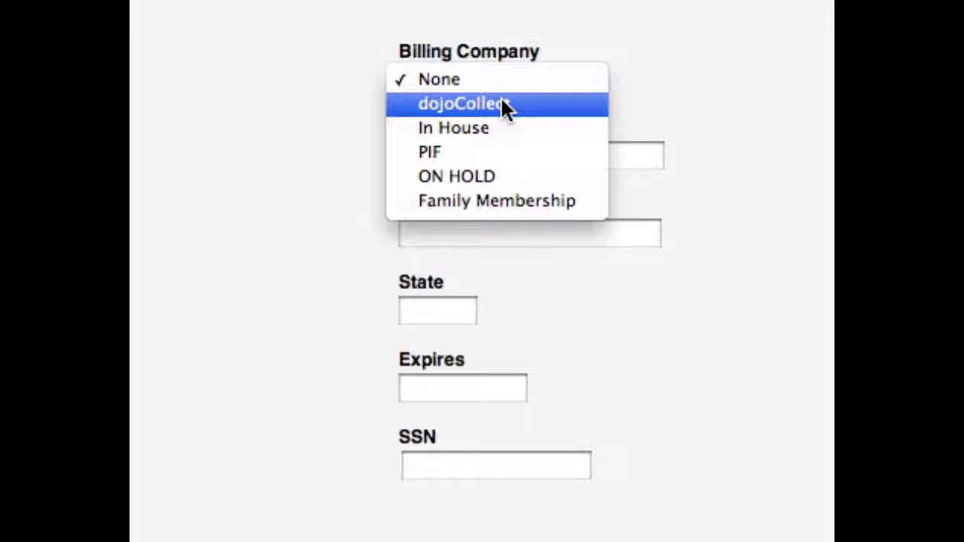
click(503, 105)
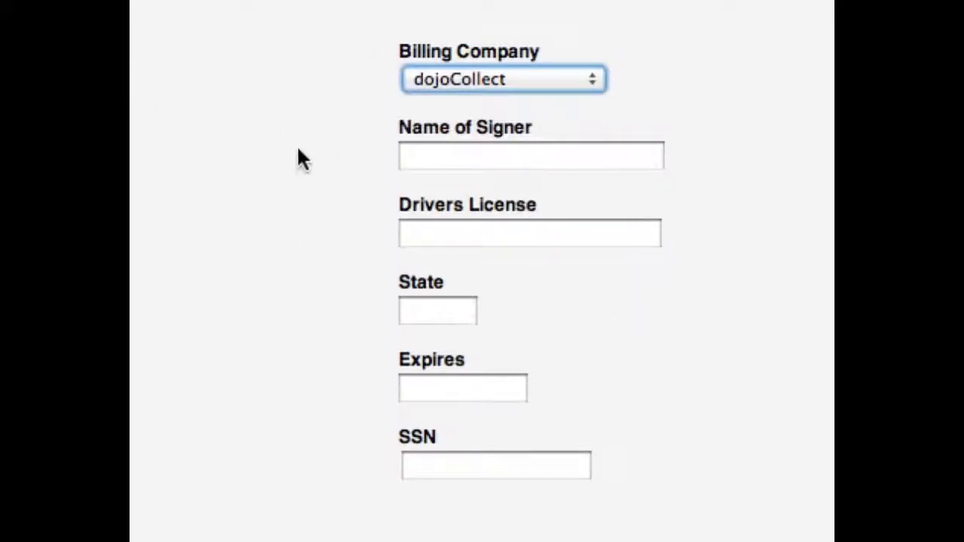
click(522, 157)
scroll(523, 160, down, 2)
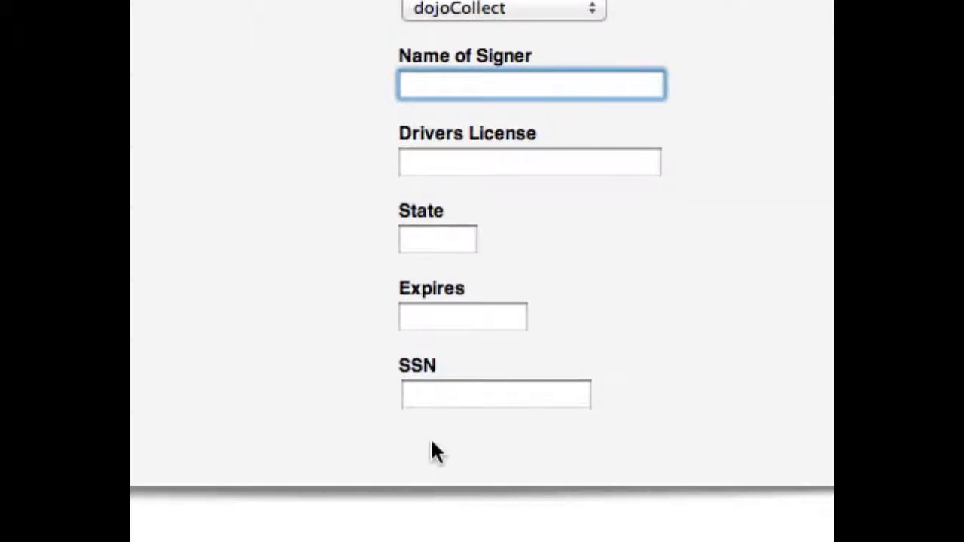
click(432, 393)
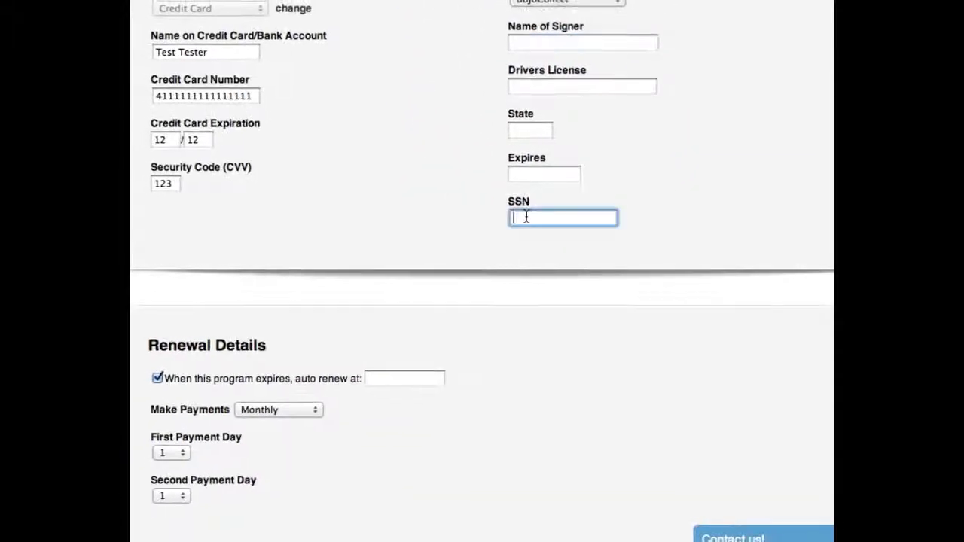
click(589, 87)
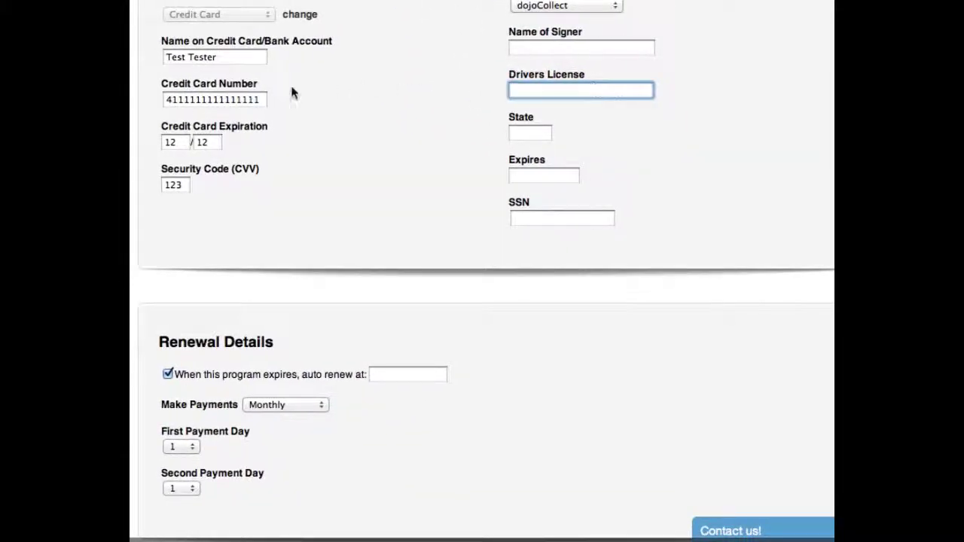
click(253, 99)
click(533, 90)
click(529, 218)
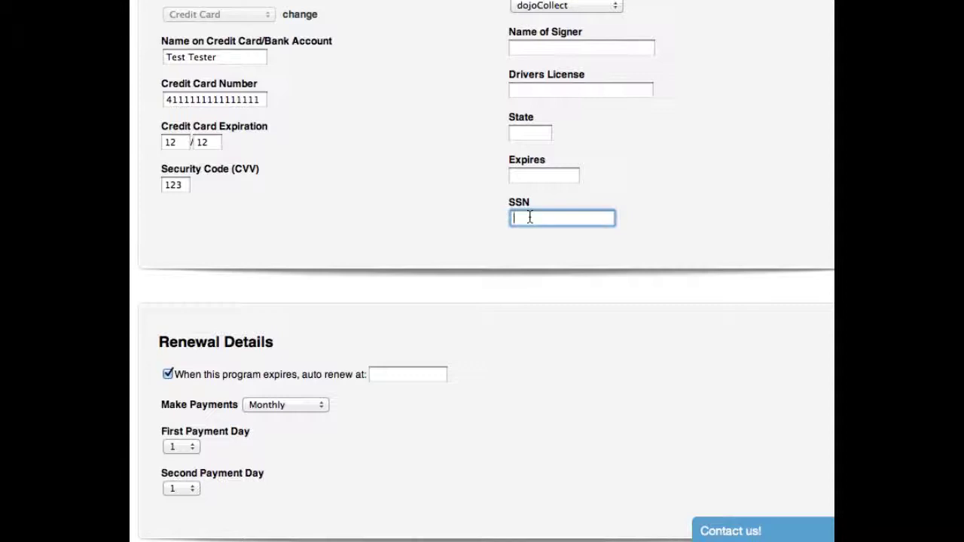
Step: Set auto-renew at 139, keeping first payment day 1 and Monthly payments
scroll(533, 218, down, 4)
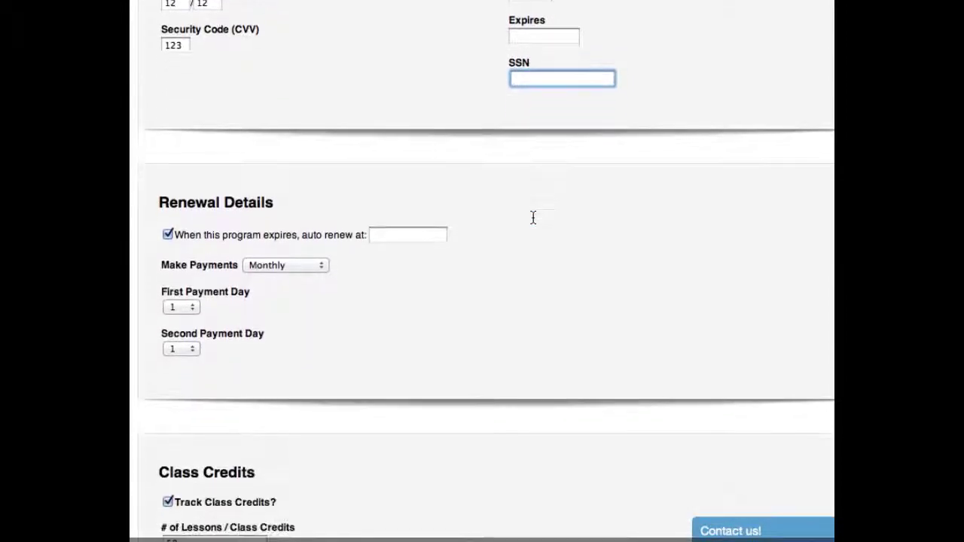
scroll(533, 218, down, 1)
scroll(532, 216, down, 1)
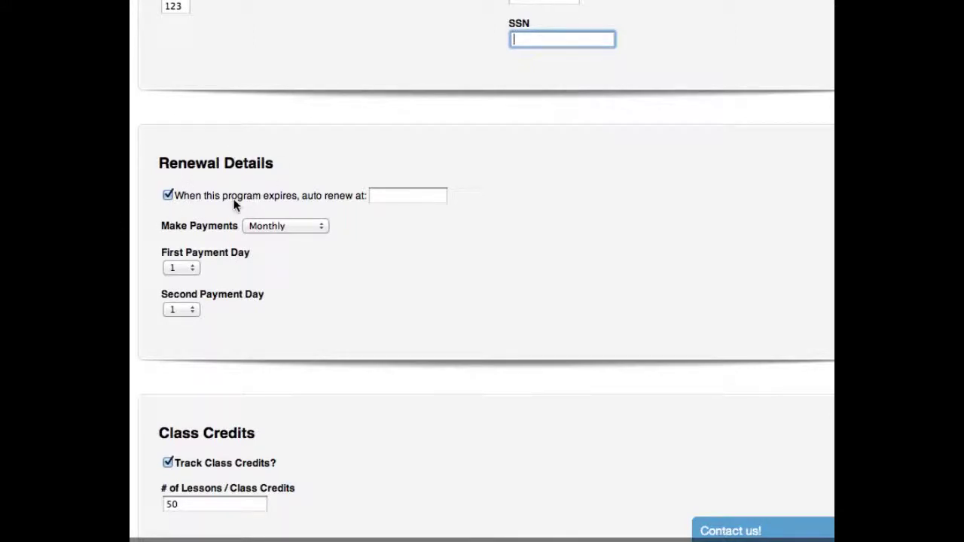
scroll(235, 210, right, 2)
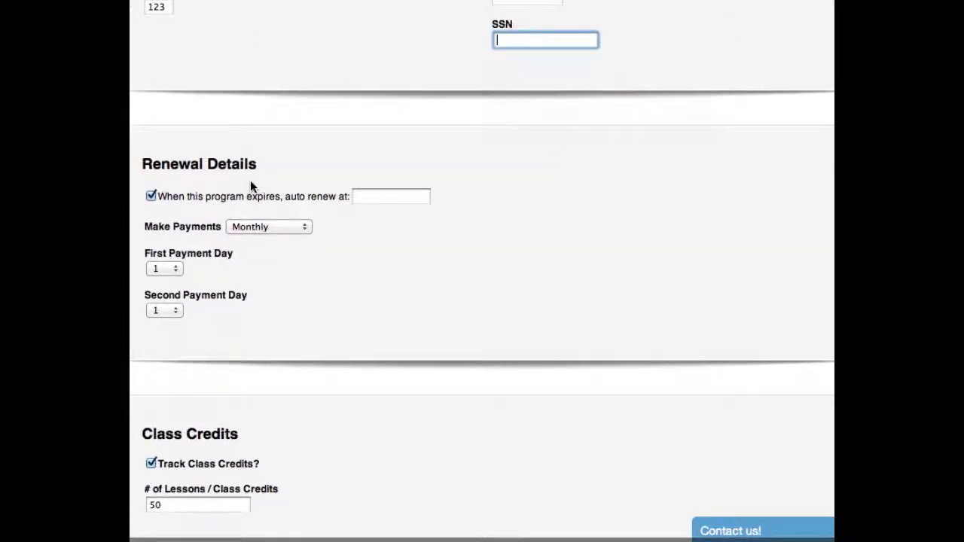
scroll(250, 180, left, 1)
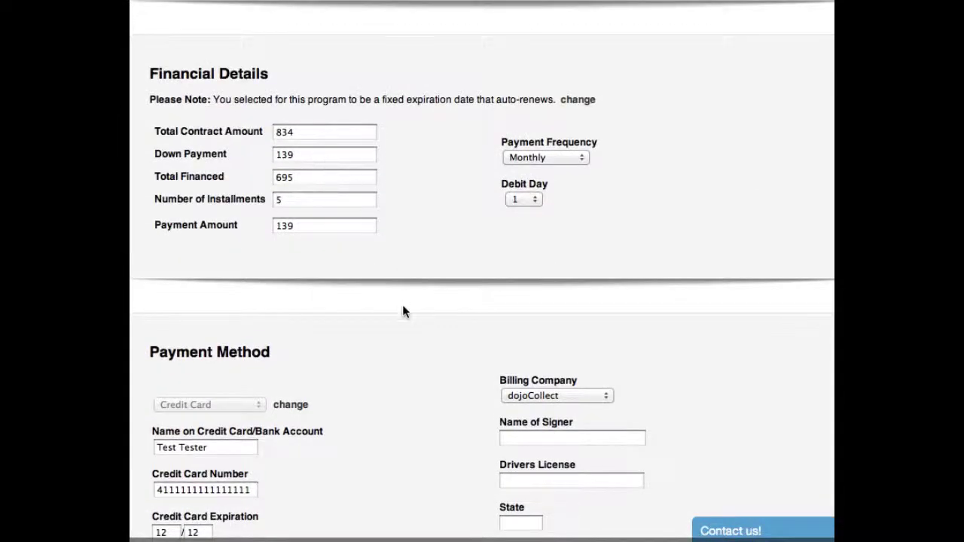
scroll(402, 305, down, 10)
text(139)
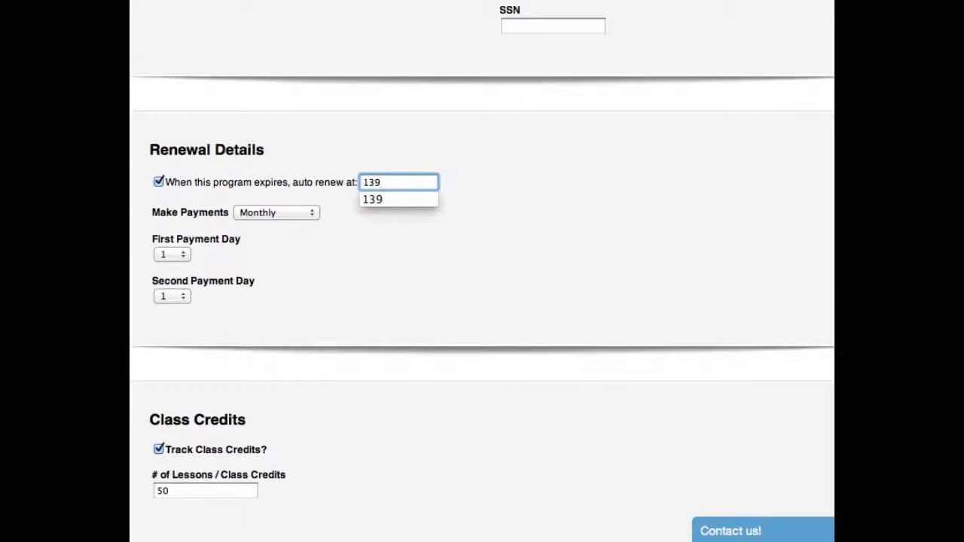
click(370, 214)
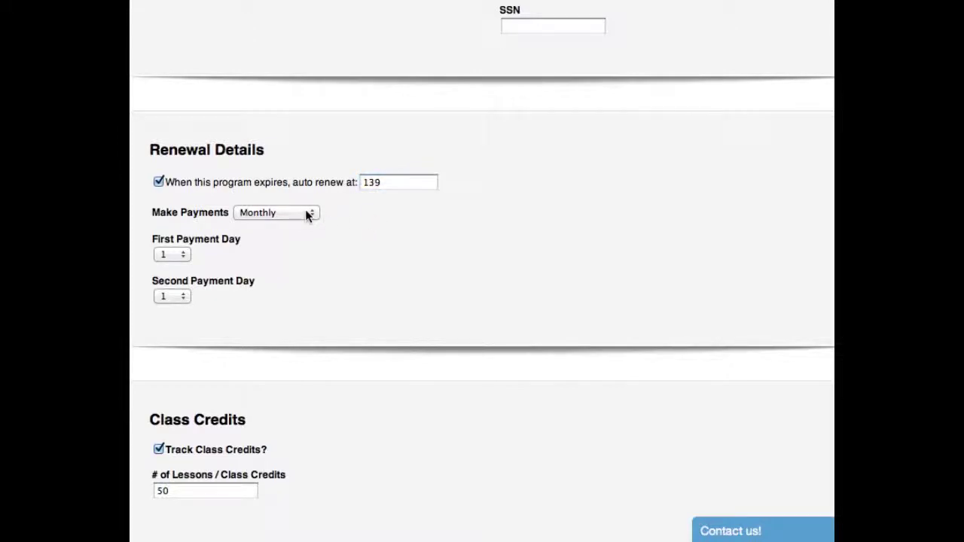
click(185, 258)
click(391, 258)
click(309, 213)
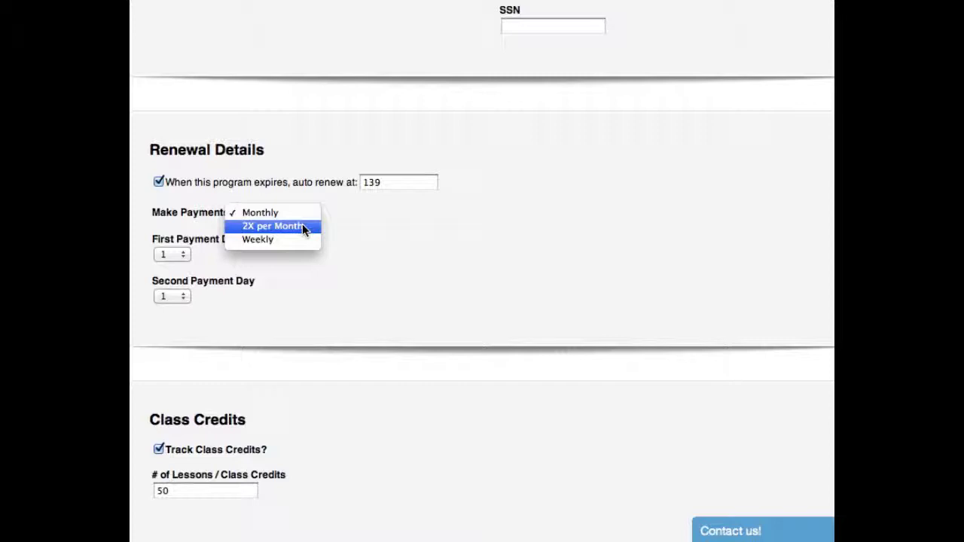
click(392, 214)
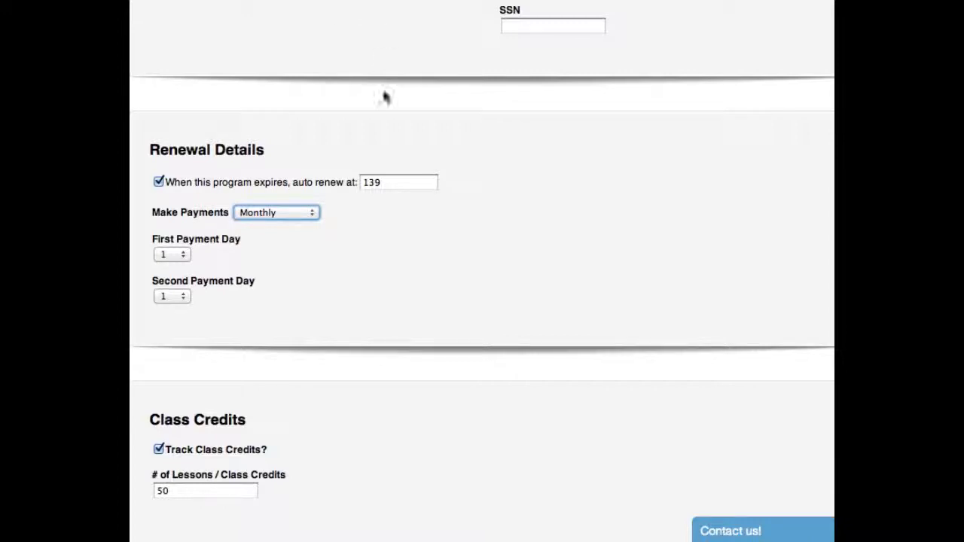
Step: Re-edit the auto-renew amount, trying 99 before settling back on 139
click(399, 184)
drag(400, 183, 359, 185)
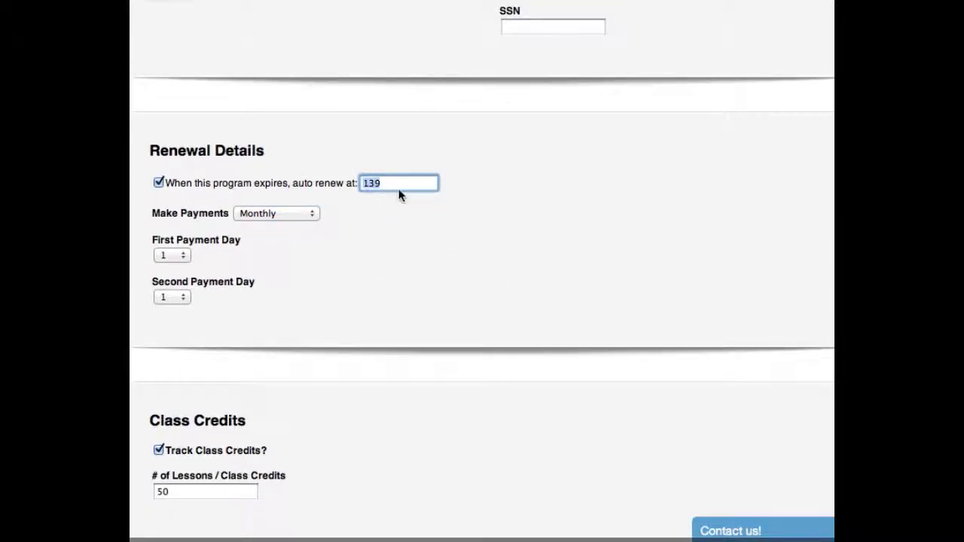
click(403, 184)
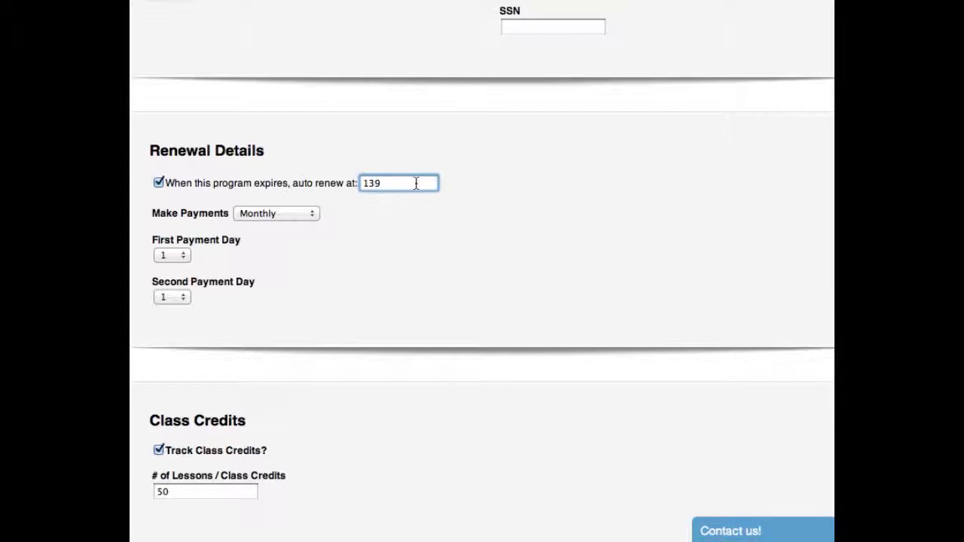
click(390, 243)
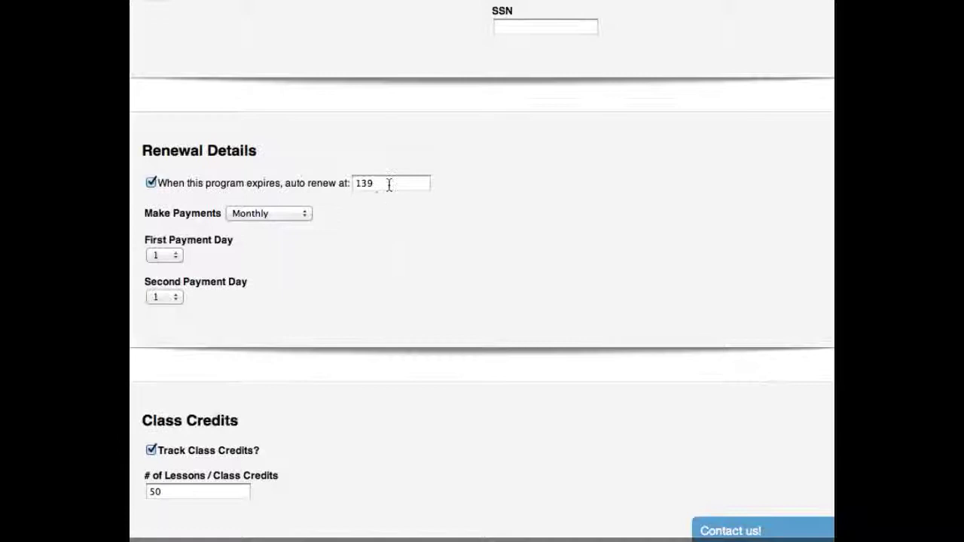
drag(388, 184, 327, 177)
text(99)
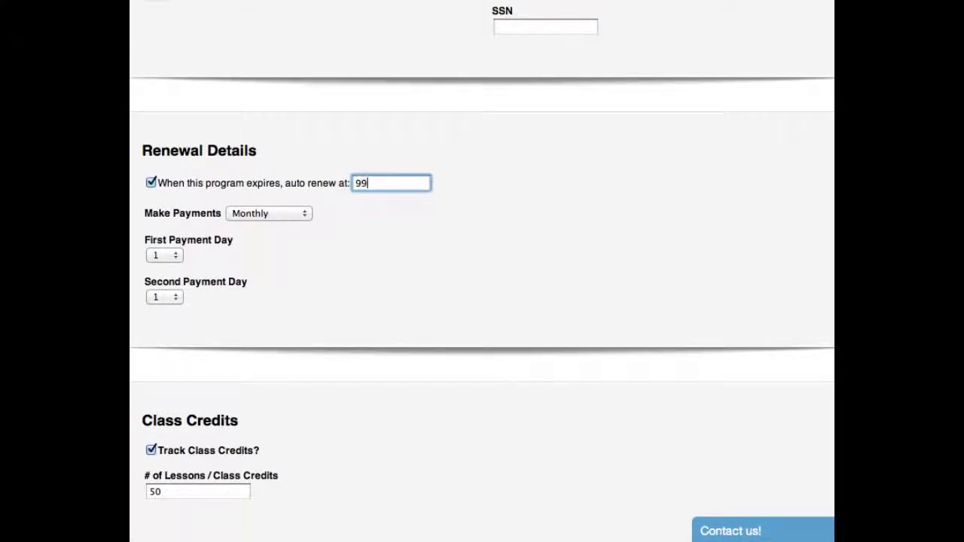
key(Tab)
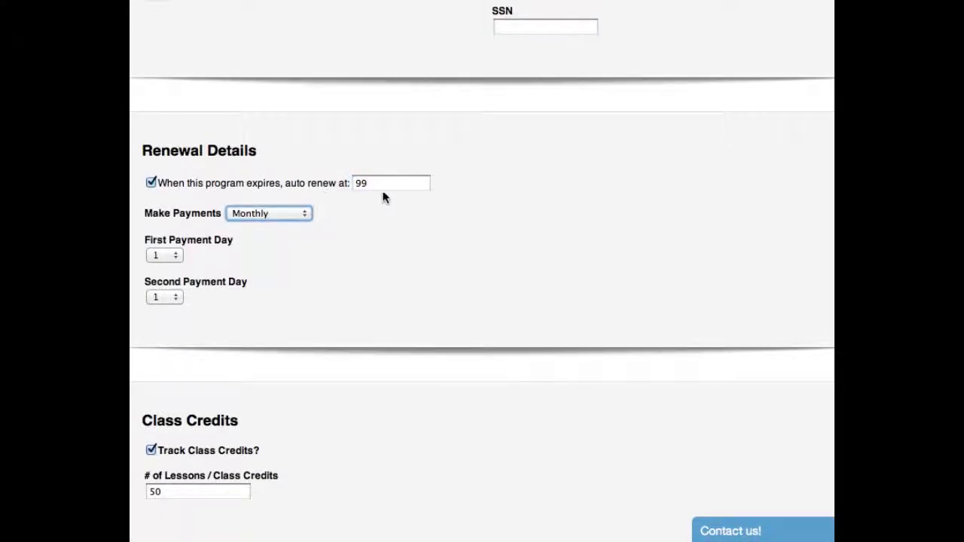
drag(410, 183, 329, 180)
text(139)
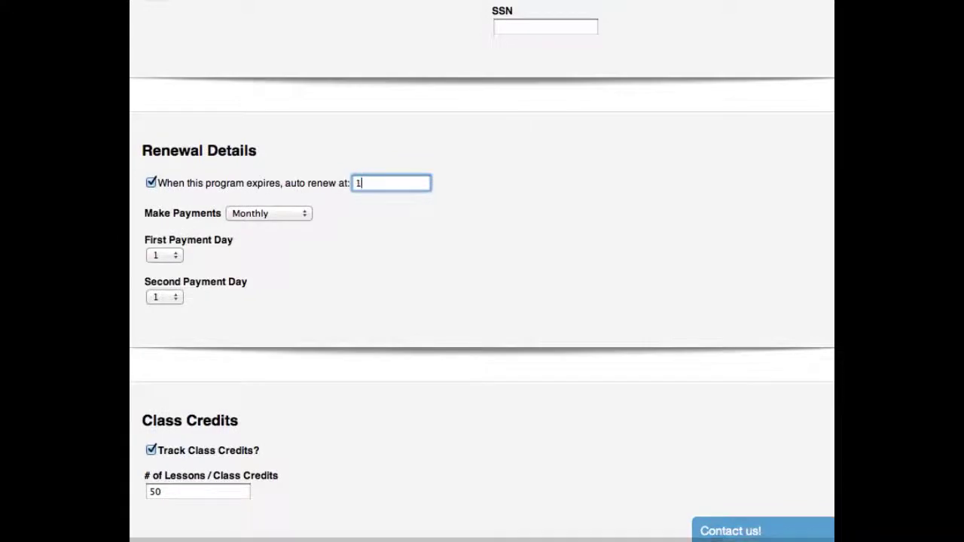
click(401, 242)
scroll(403, 243, down, 5)
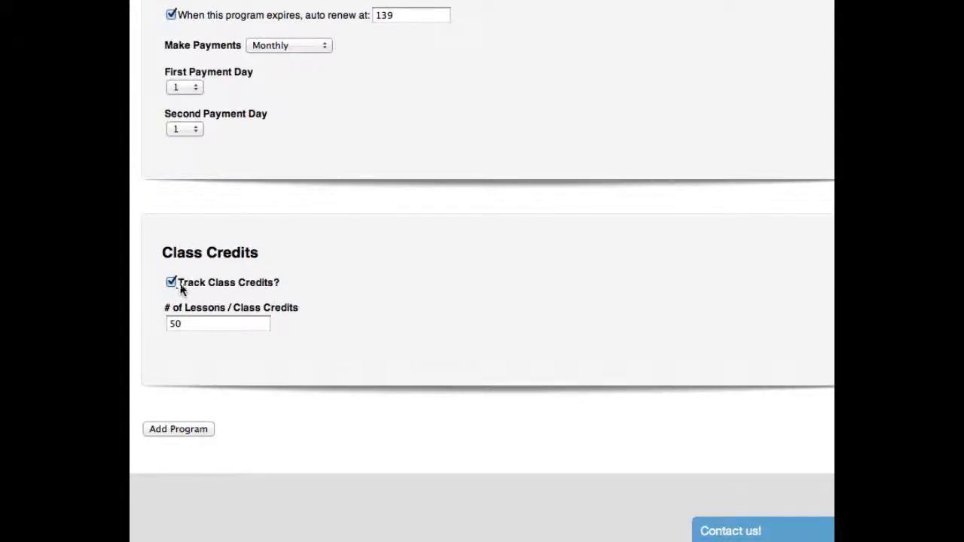
Step: Toggle Track Class Credits off and back on so it stays checked
scroll(302, 284, right, 1)
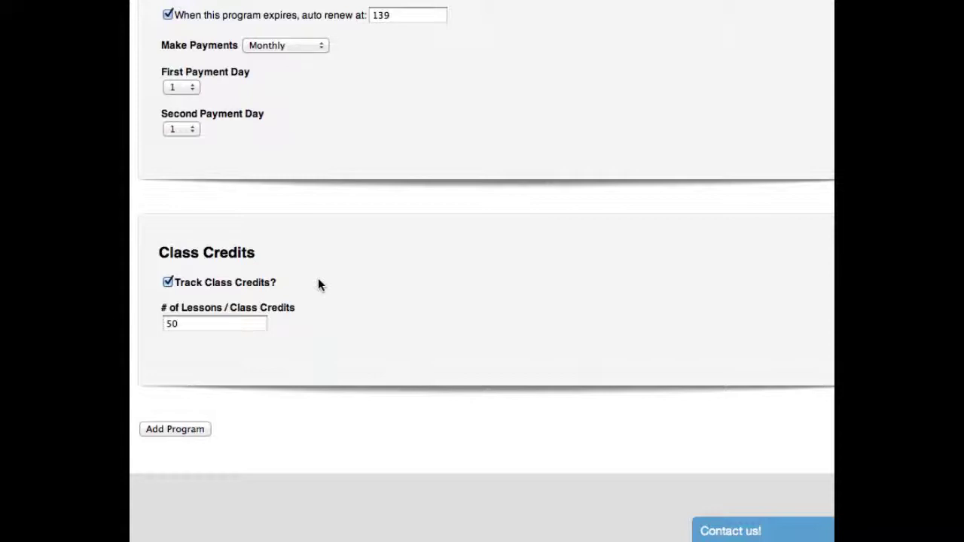
click(168, 283)
click(168, 283)
scroll(181, 284, right, 1)
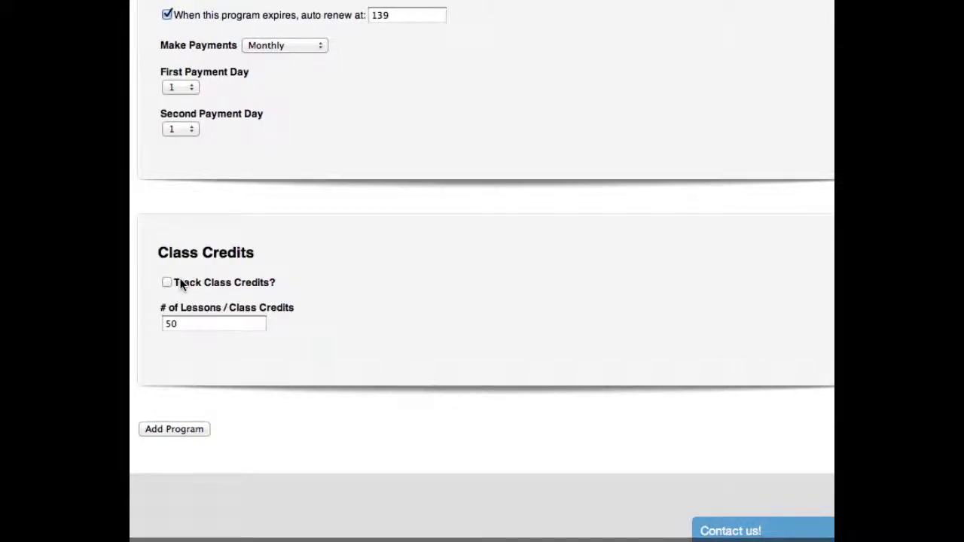
scroll(177, 282, left, 1)
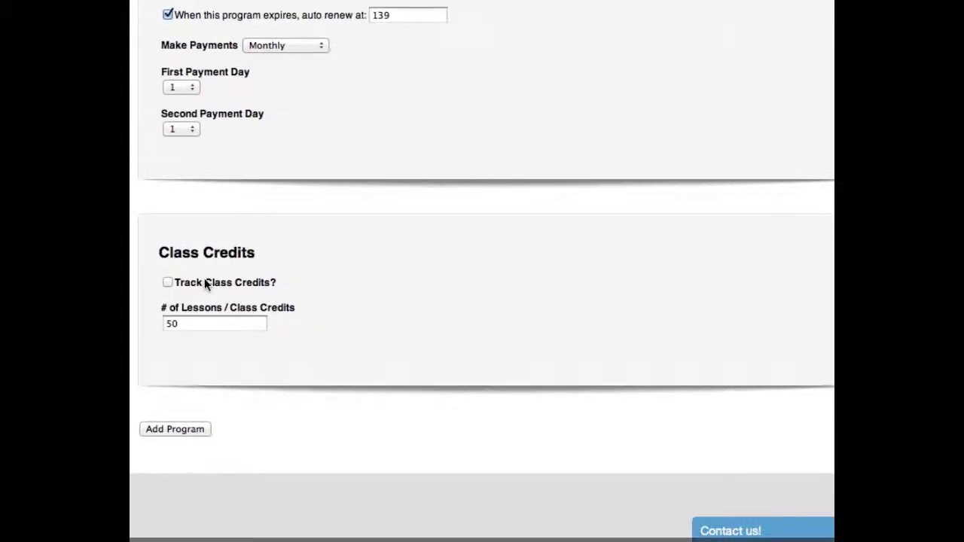
scroll(208, 278, left, 1)
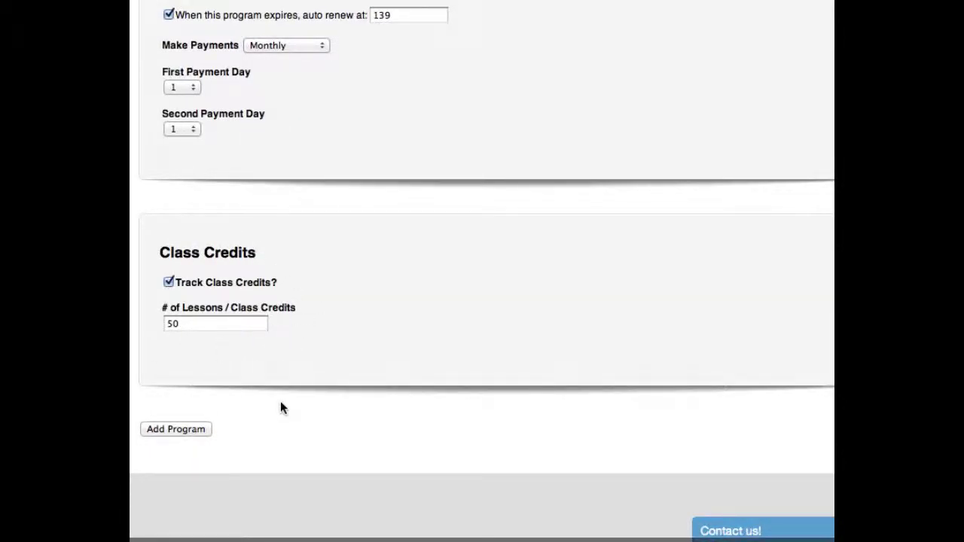
Step: Change # of Lessons / Class Credits to 450 and add the program
click(202, 324)
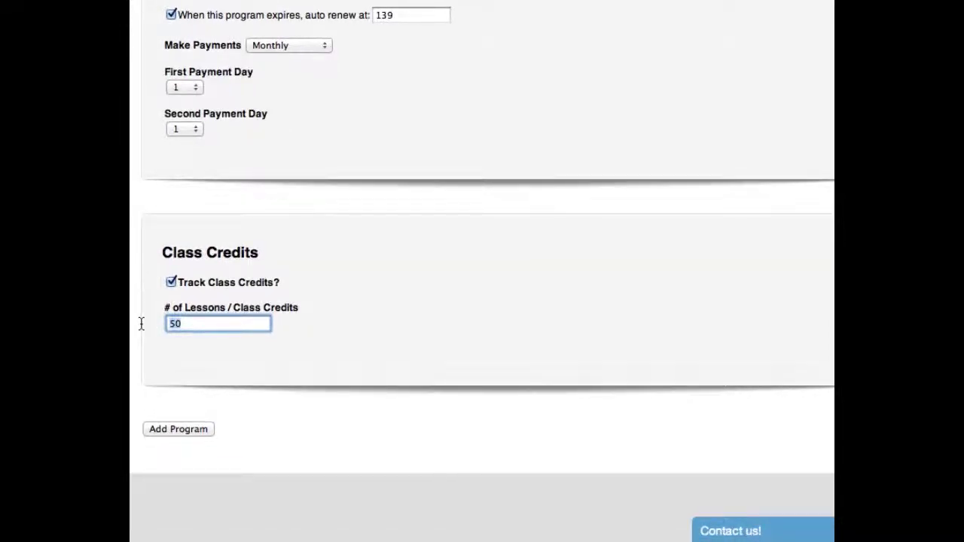
key(BackSpace)
key(BackSpace)
text(0)
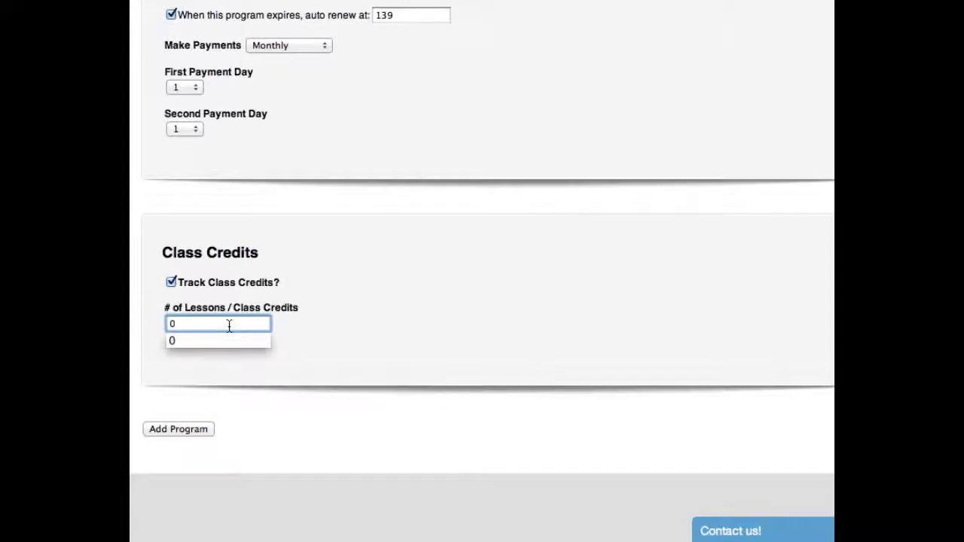
key(BackSpace)
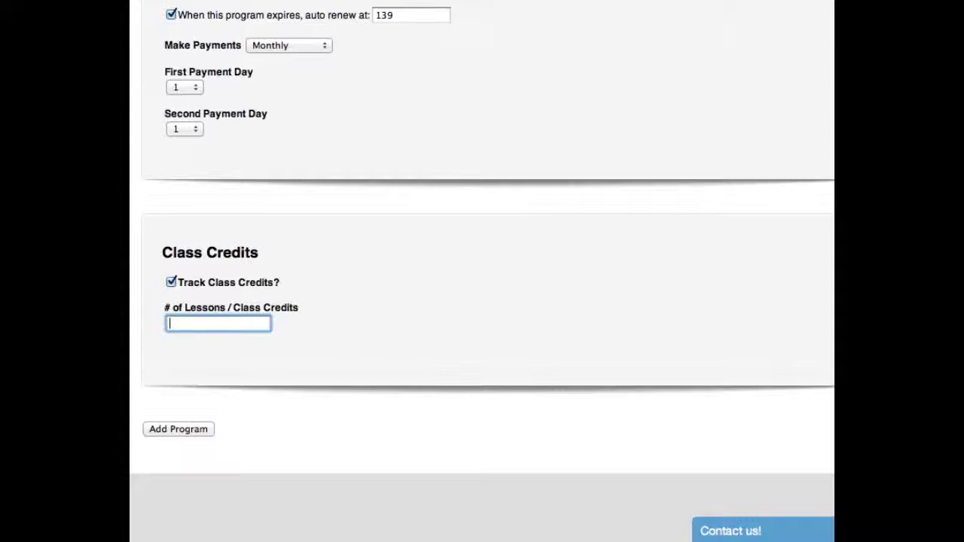
text(48)
drag(233, 324, 131, 319)
text(4509)
key(BackSpace)
click(271, 362)
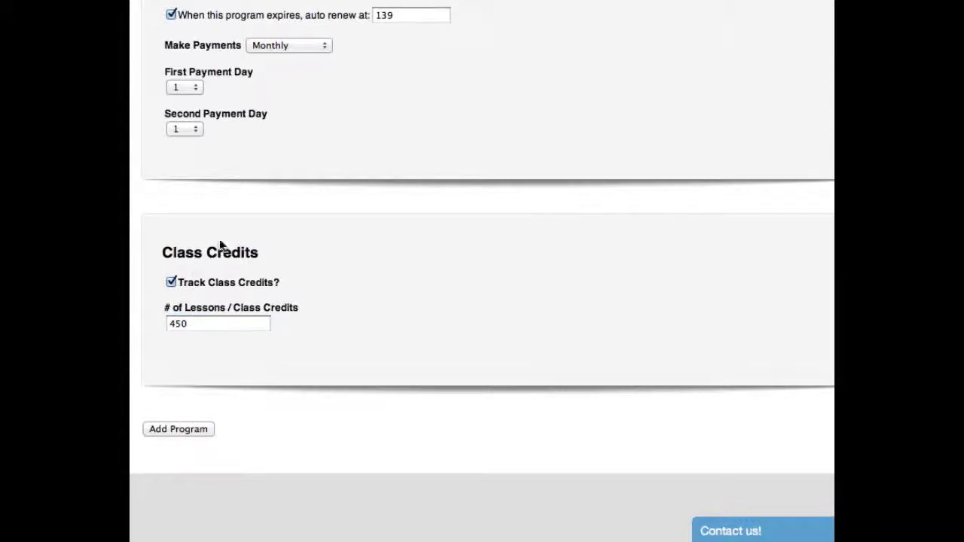
click(178, 428)
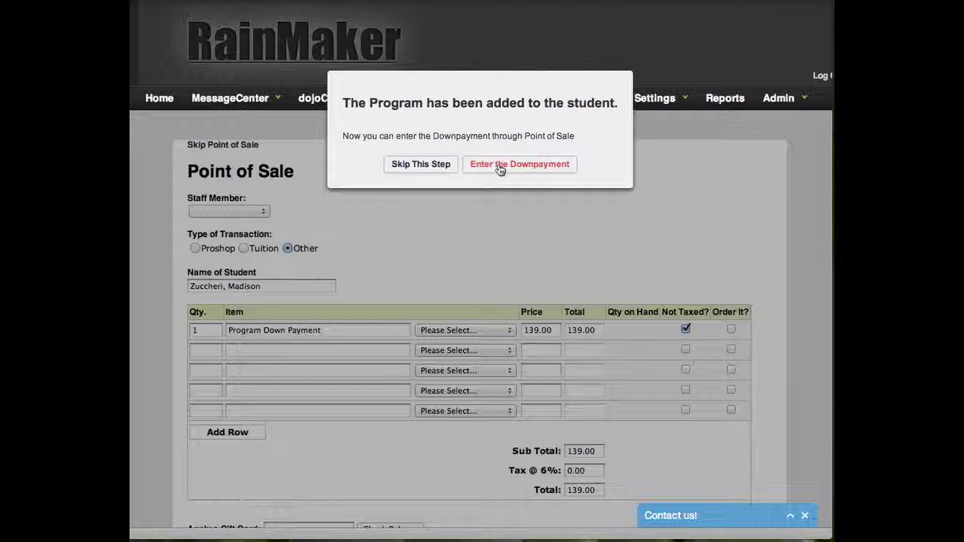
Step: Scroll the Point of Sale page to review the 139.00 Program Down Payment and total
scroll(472, 232, down, 1)
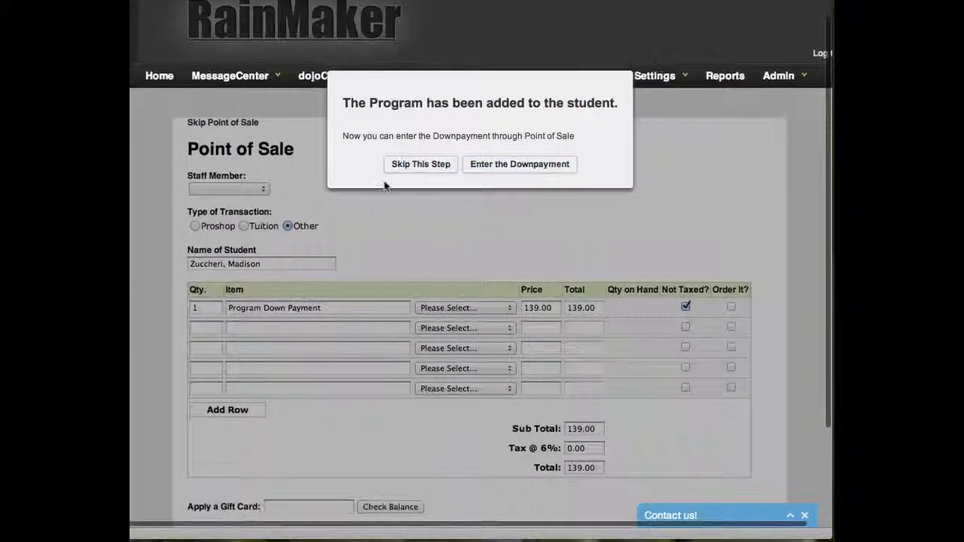
scroll(358, 232, down, 5)
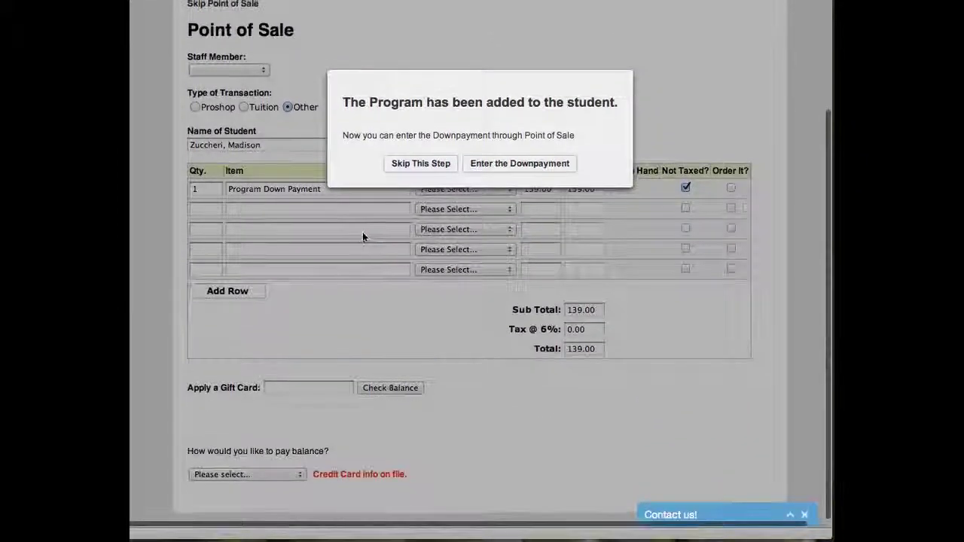
scroll(363, 237, up, 5)
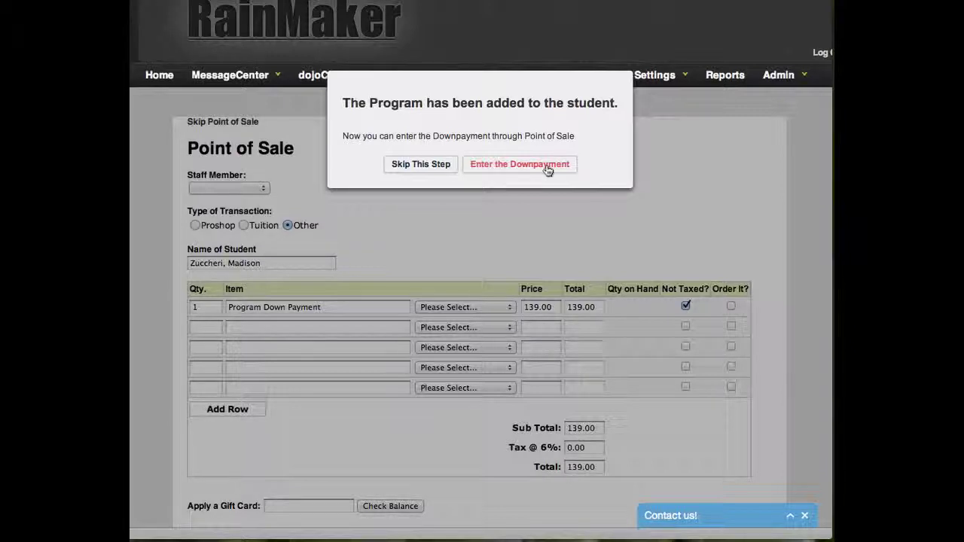
Step: Skip the down payment and review the family member form's name, birthday, gender Male and email fields
click(421, 165)
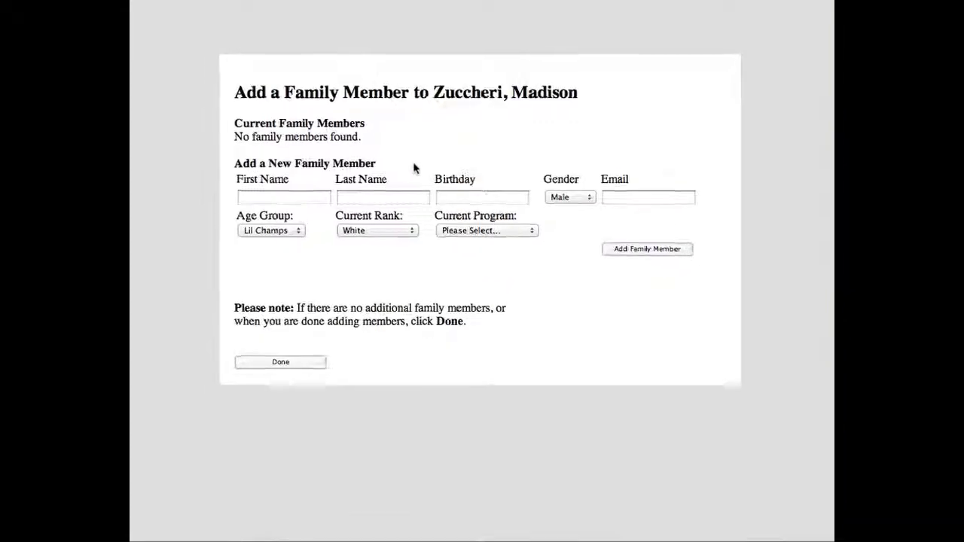
drag(160, 91, 646, 95)
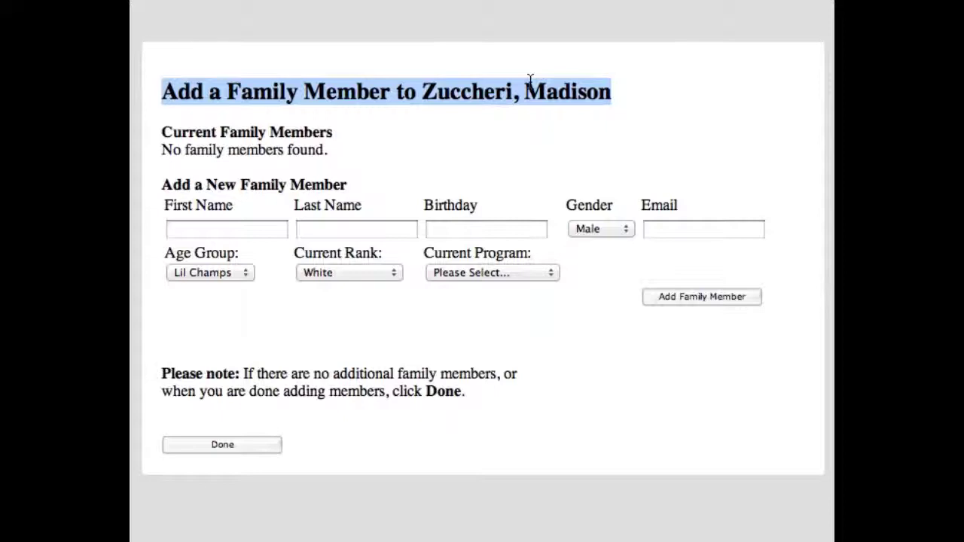
click(204, 229)
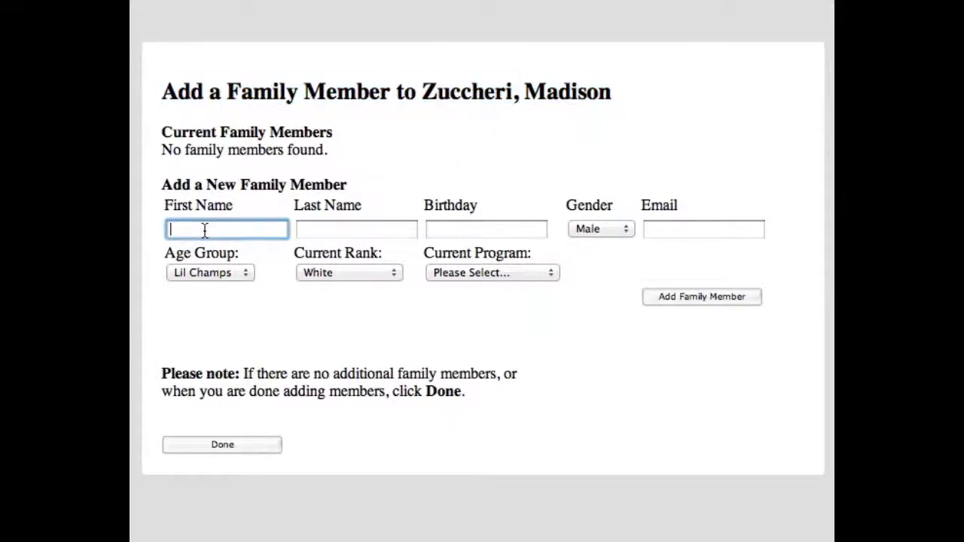
click(299, 226)
click(459, 223)
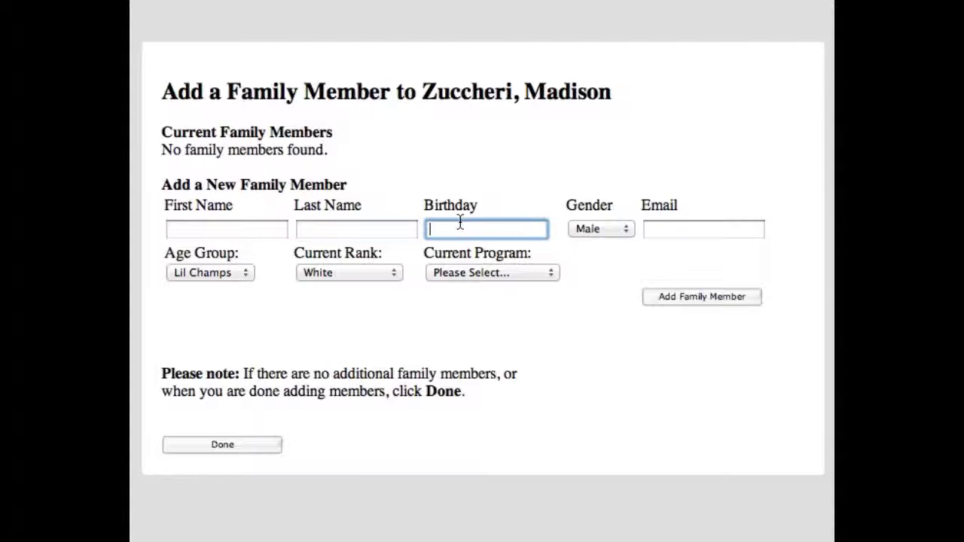
click(625, 233)
click(680, 234)
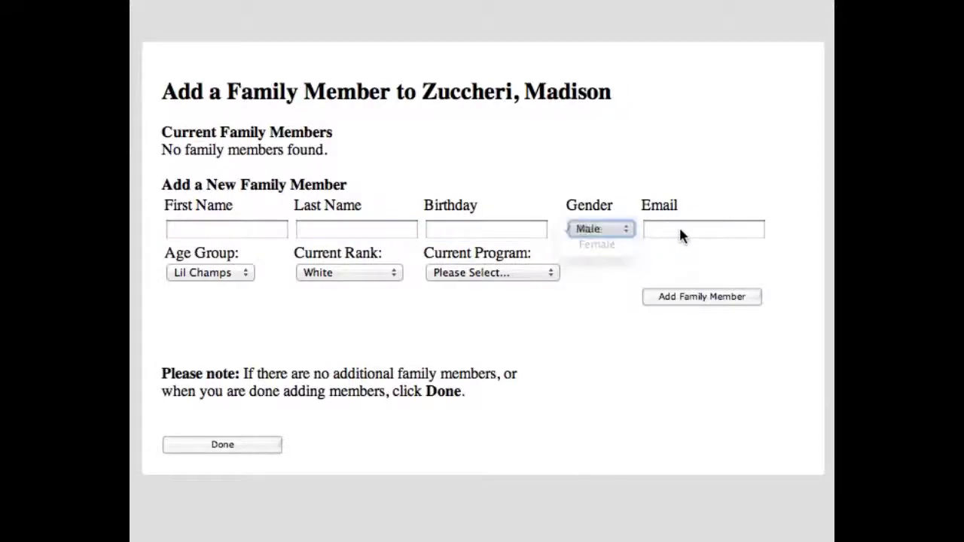
click(688, 229)
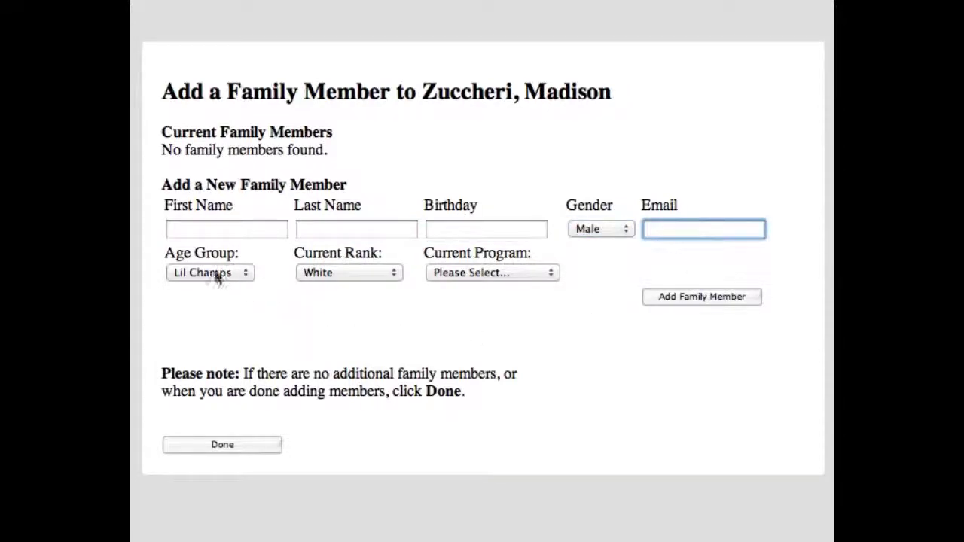
Step: Keep the rank as White and set the current program to Basic Program
click(376, 274)
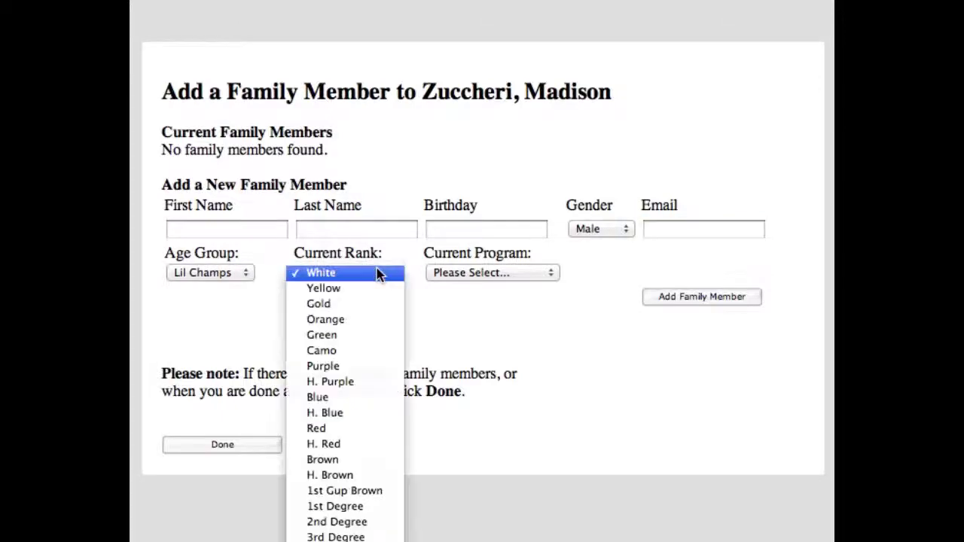
click(376, 273)
click(514, 274)
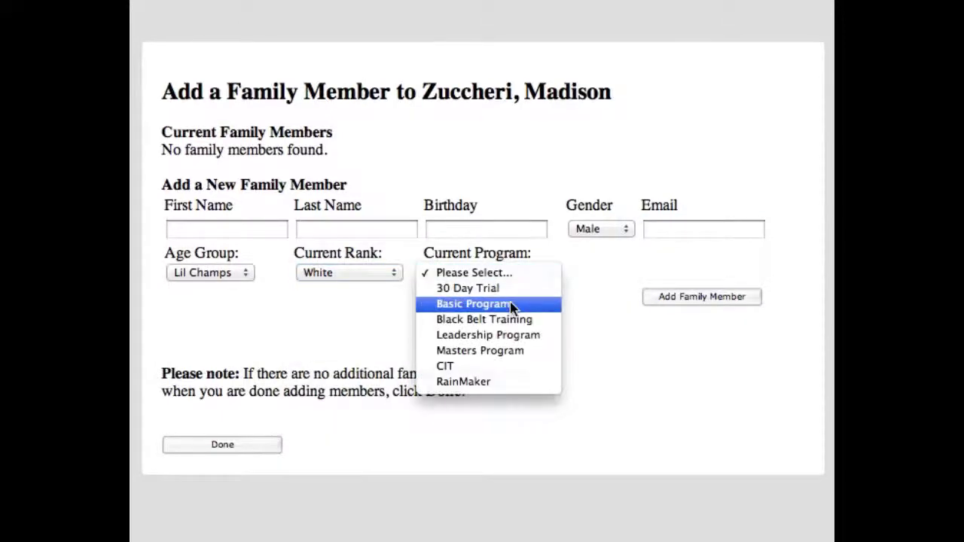
click(512, 304)
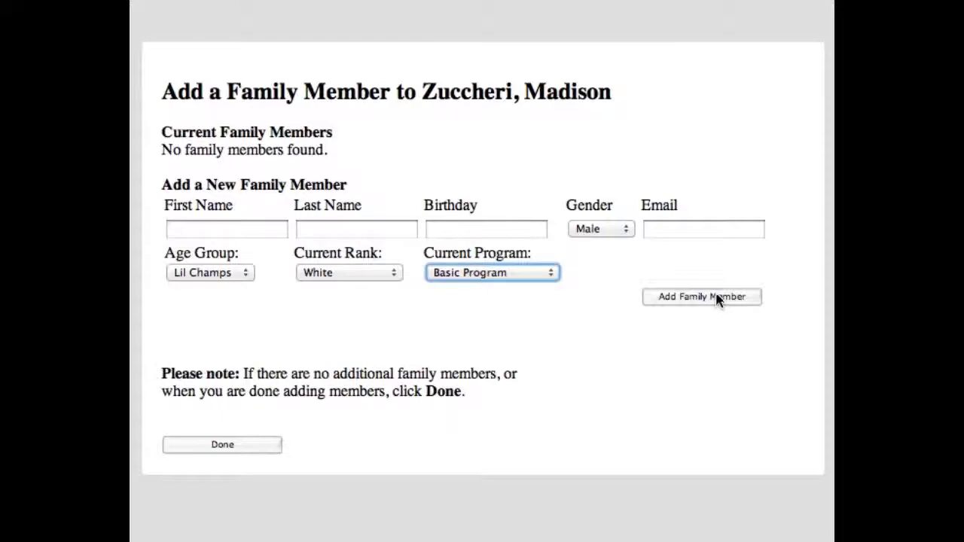
drag(613, 91, 427, 82)
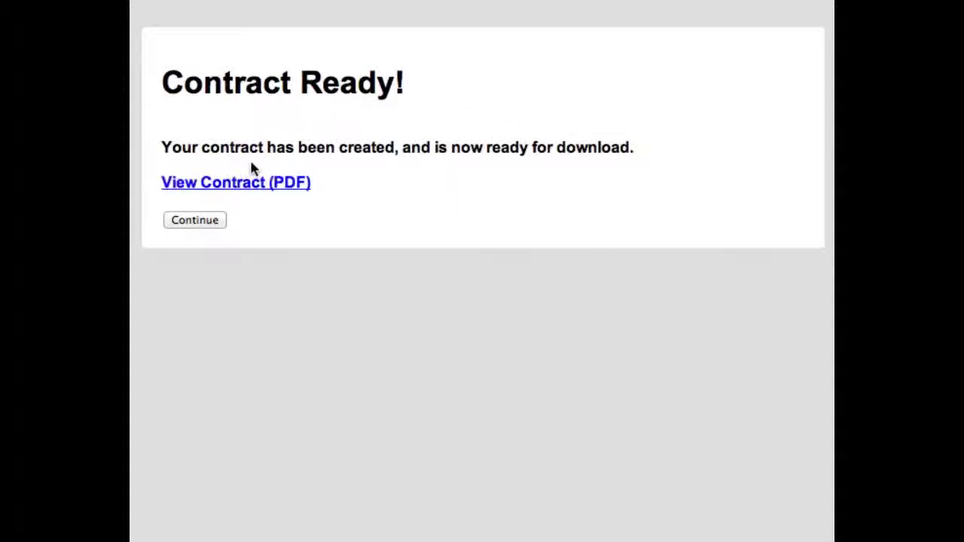
Step: View the generated contract PDF, then close it
click(265, 185)
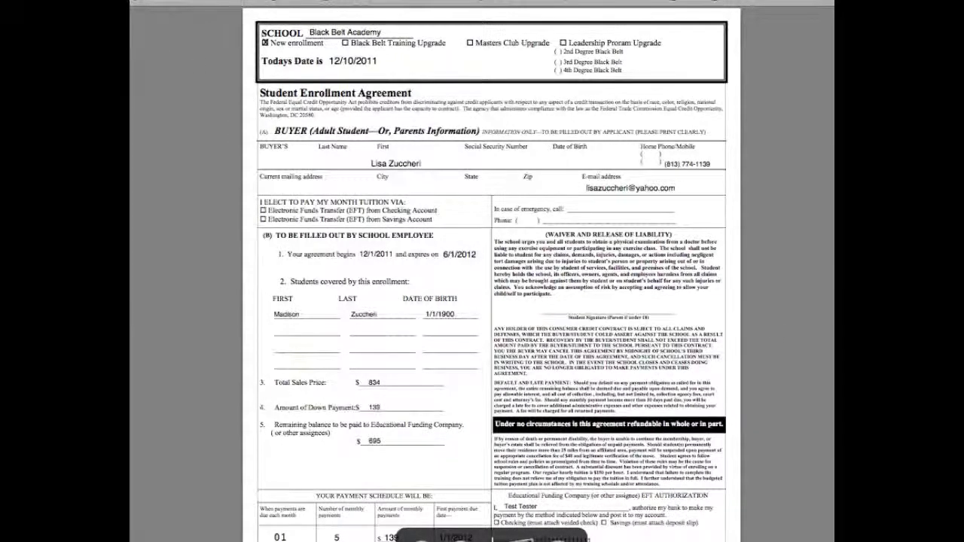
key(super+w)
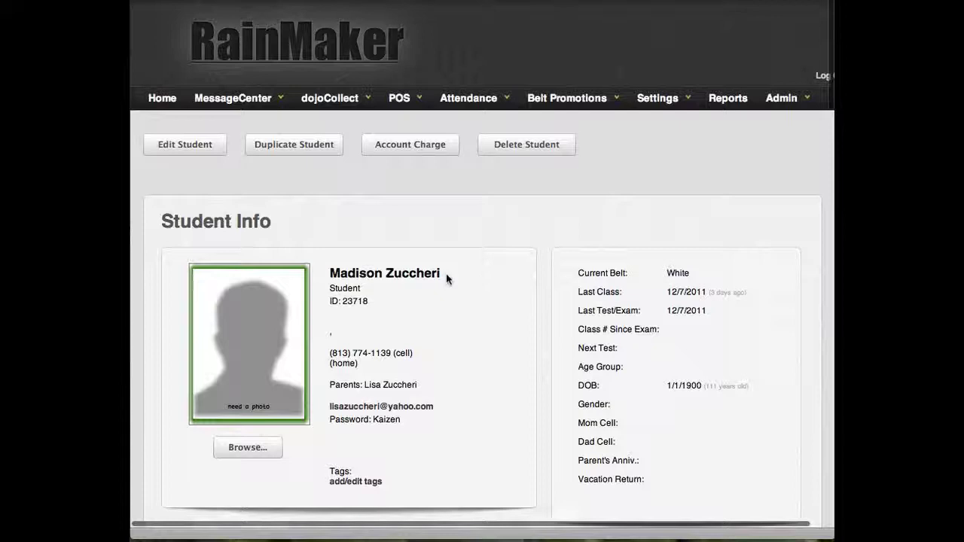
Step: Review the current program details: billing company dojoCollect, 05 payments remaining, next due 1/1/2012
scroll(384, 299, down, 1)
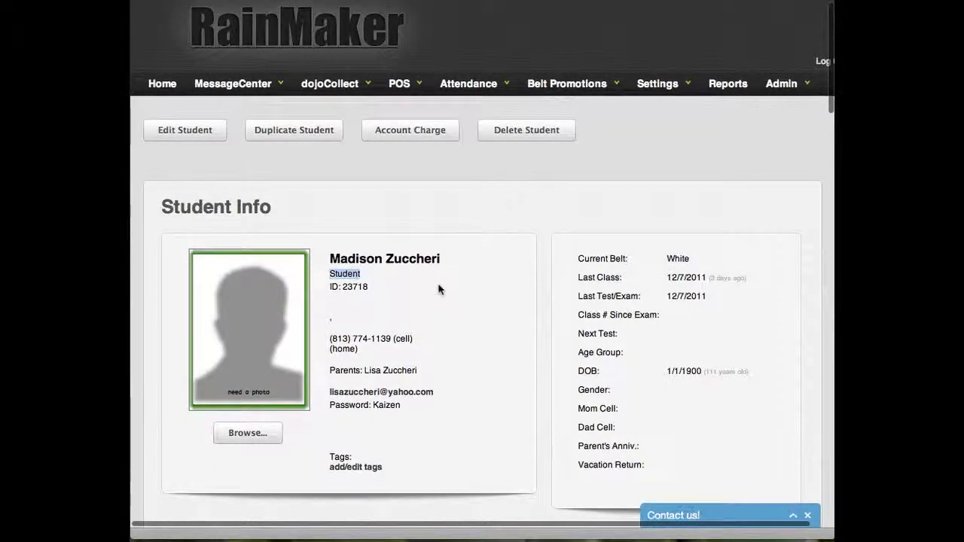
scroll(441, 290, down, 10)
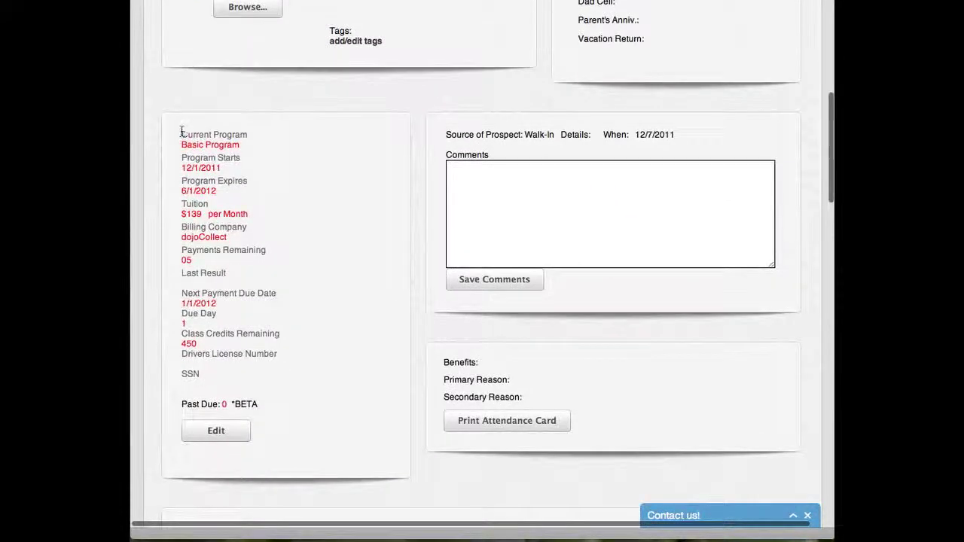
drag(180, 129, 216, 372)
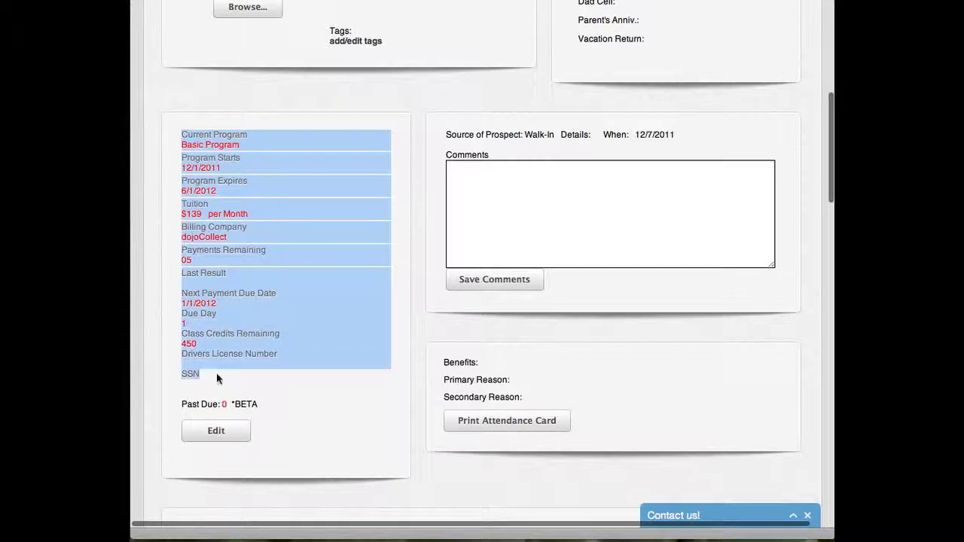
click(216, 372)
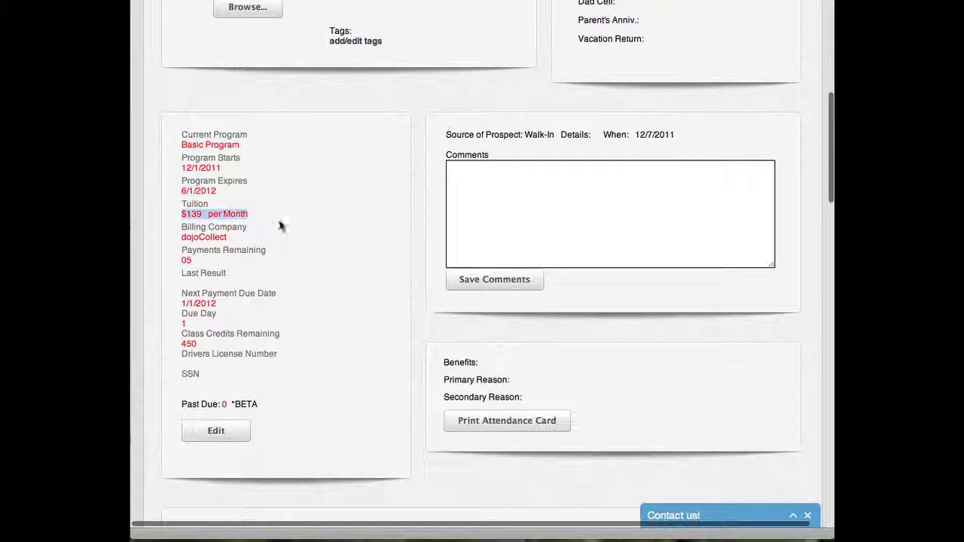
drag(181, 236, 253, 239)
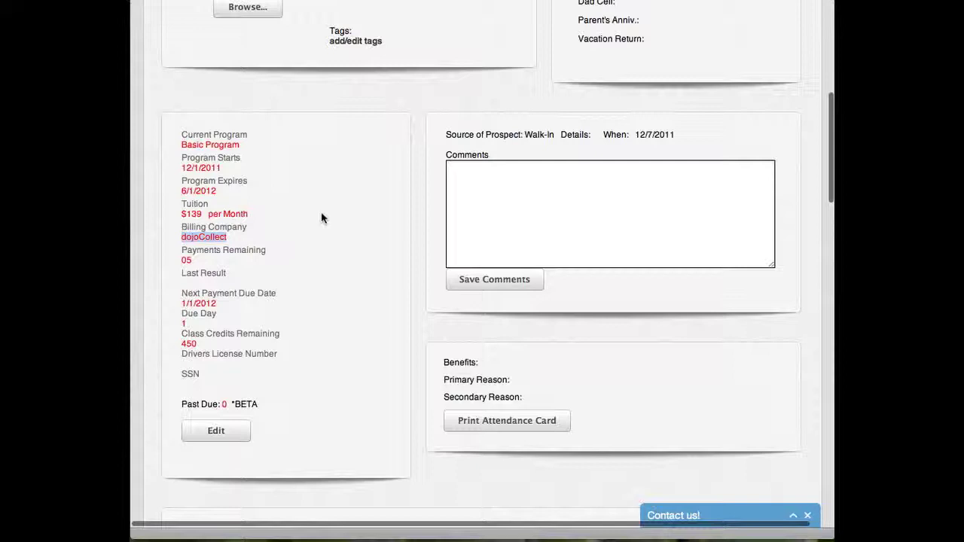
scroll(320, 211, down, 1)
scroll(318, 228, down, 1)
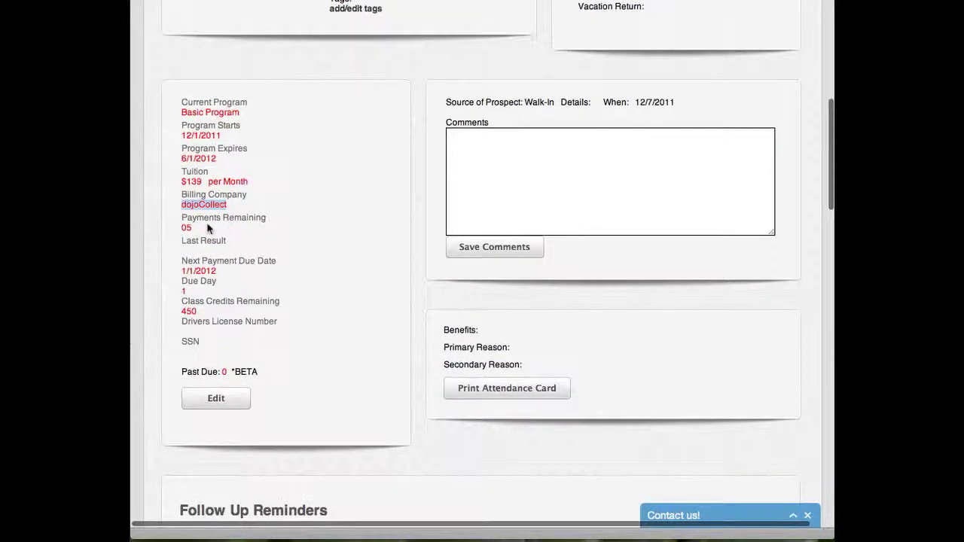
double_click(186, 228)
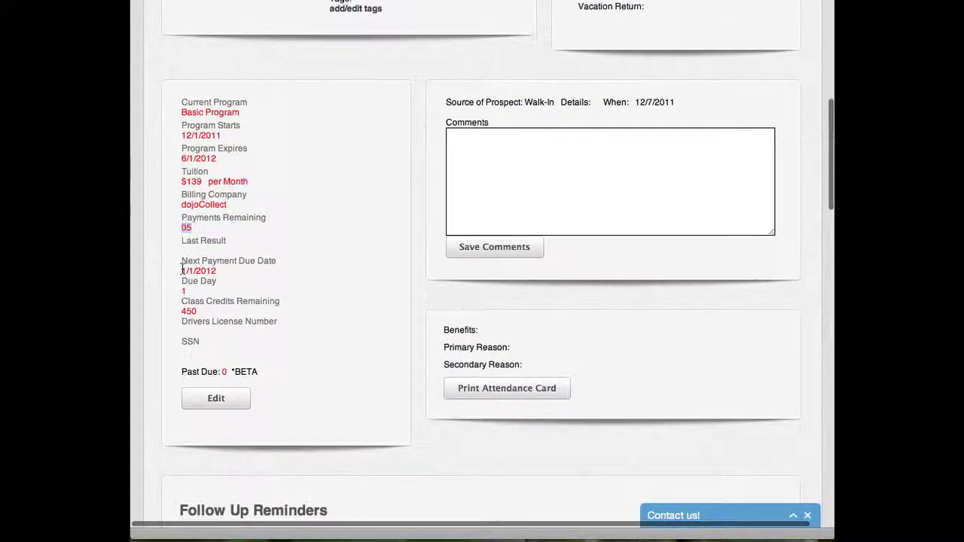
drag(183, 271, 240, 269)
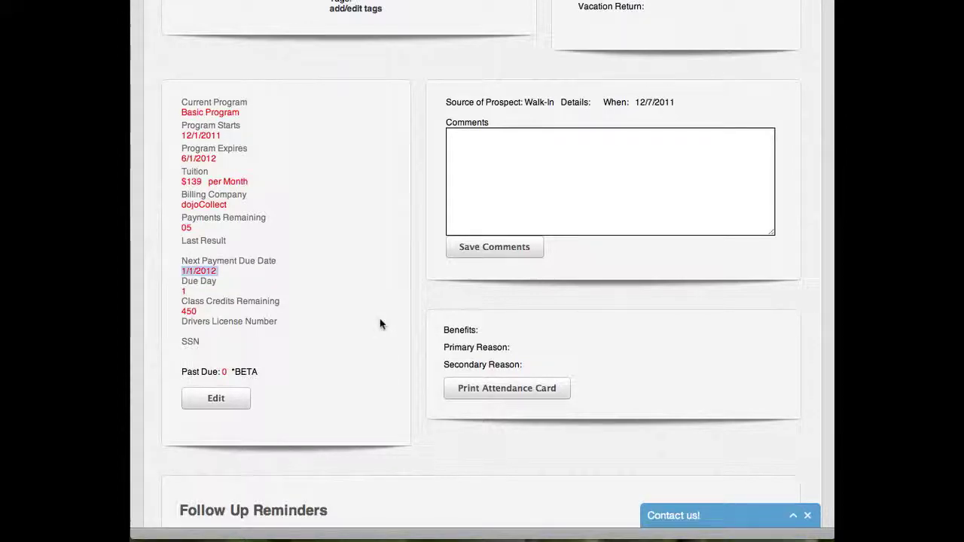
Step: Start adding a new program from the Show Programs section
scroll(379, 324, up, 5)
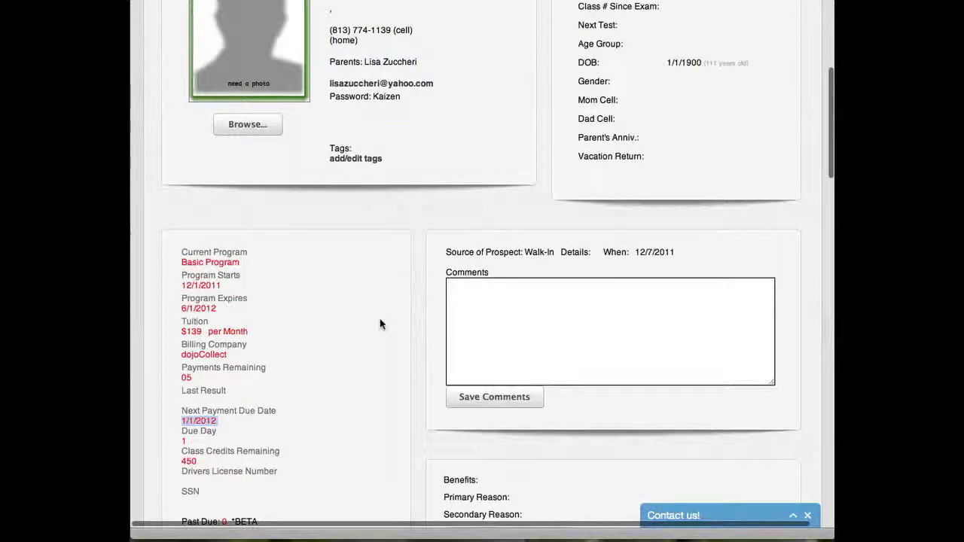
scroll(380, 324, up, 5)
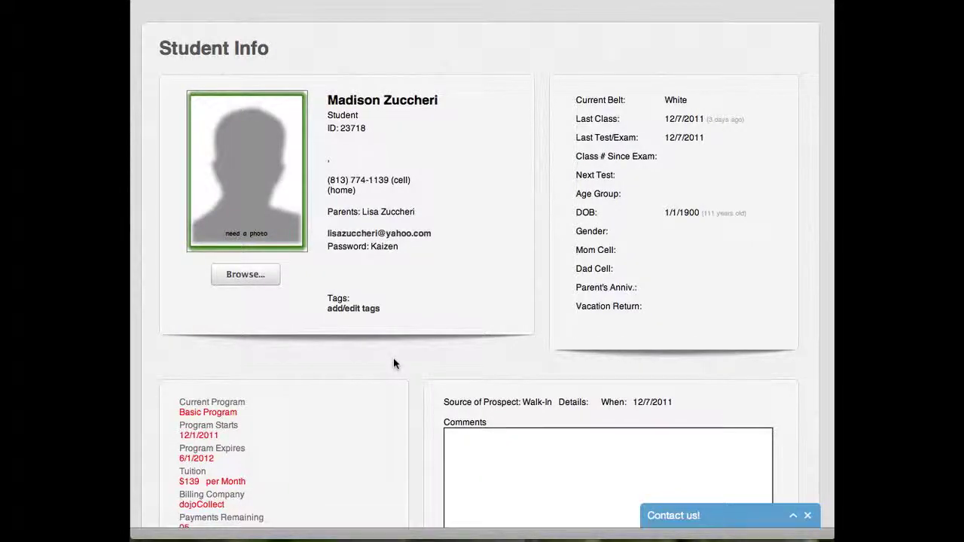
scroll(393, 362, down, 7)
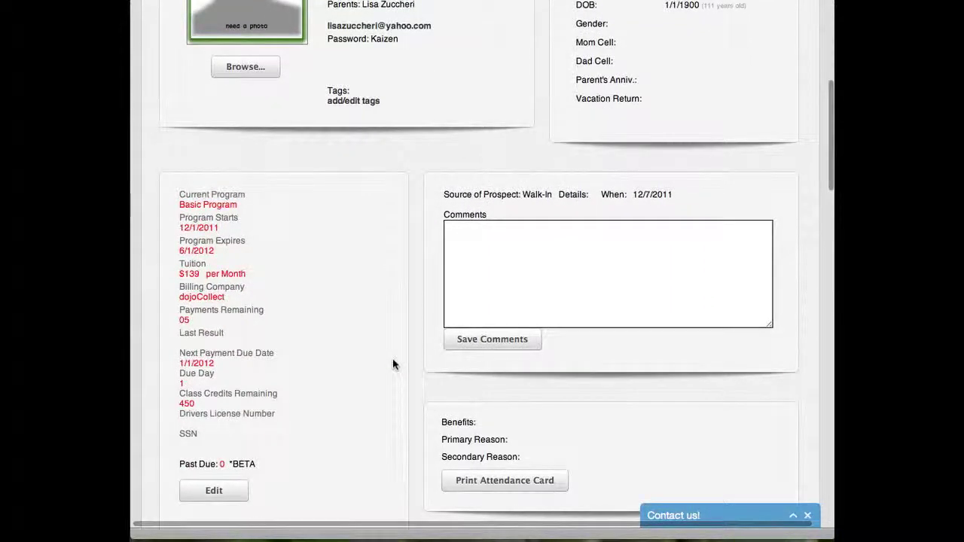
scroll(360, 278, down, 2)
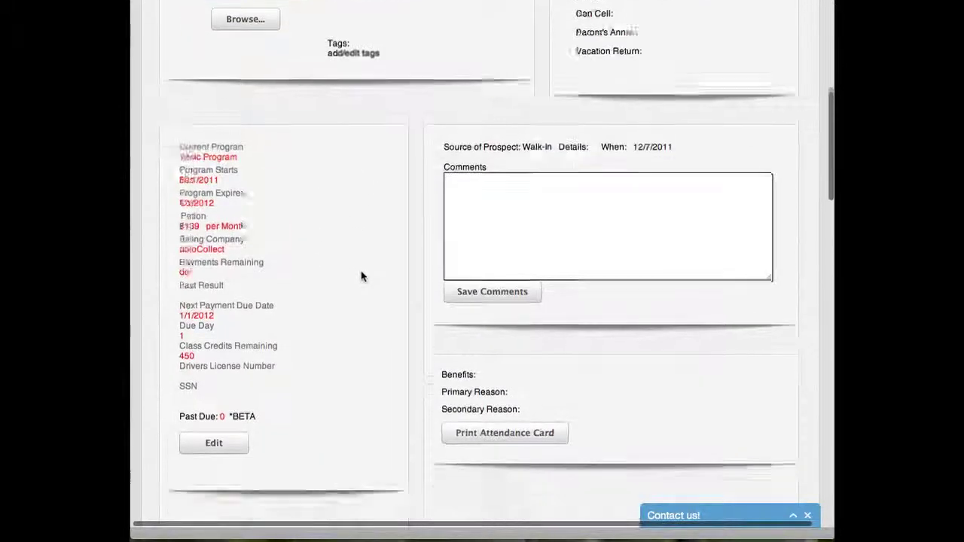
scroll(361, 278, down, 20)
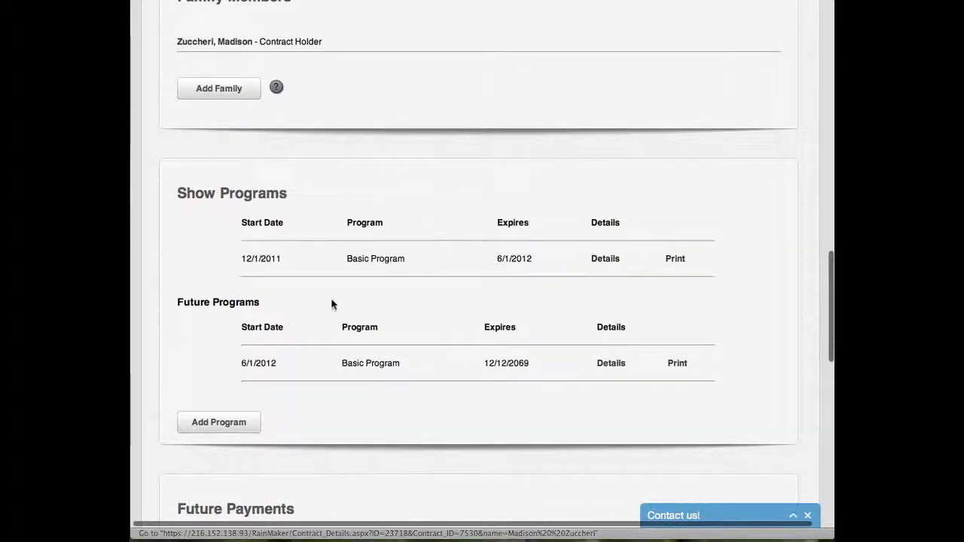
click(223, 426)
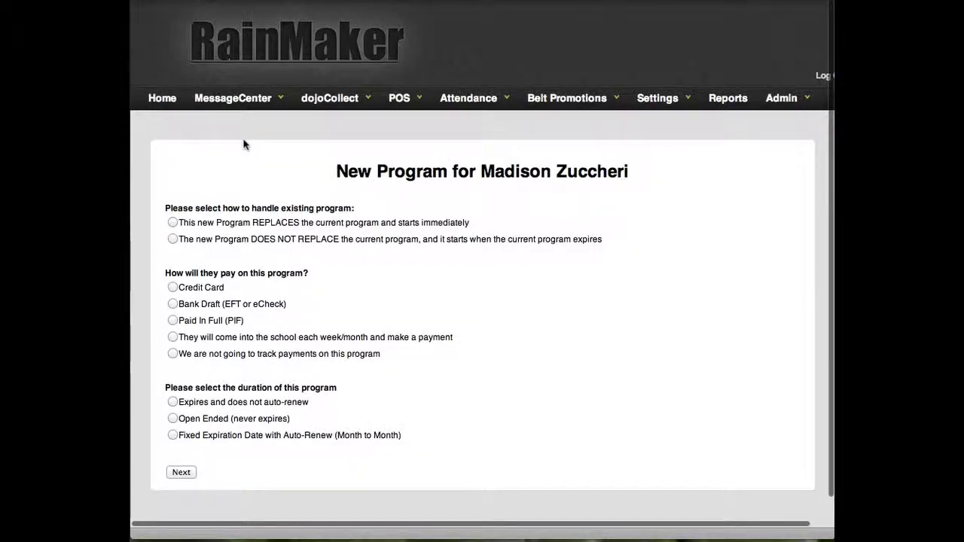
Step: Choose 'REPLACES the current program', Credit Card and 'Fixed Expiration Date with Auto-Renew', then continue
click(172, 223)
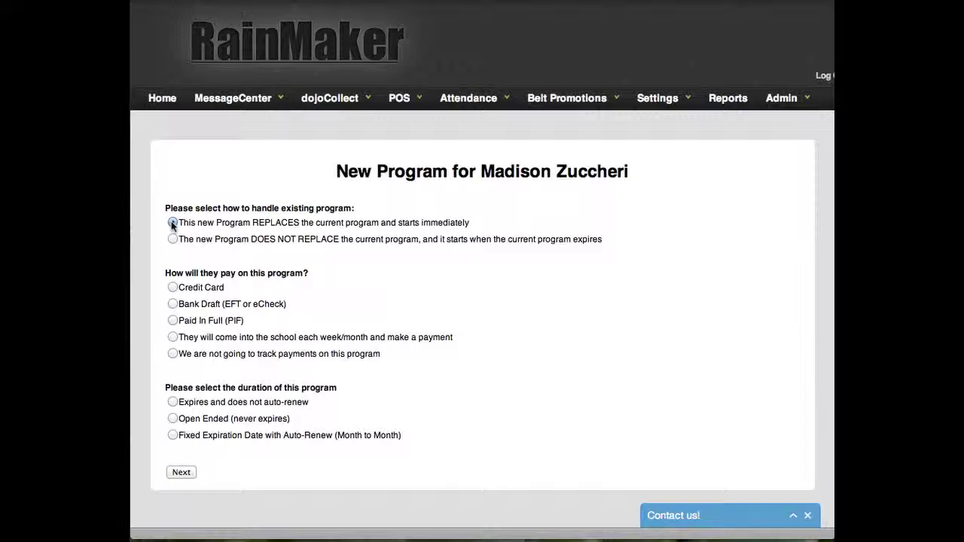
click(172, 239)
scroll(171, 241, right, 1)
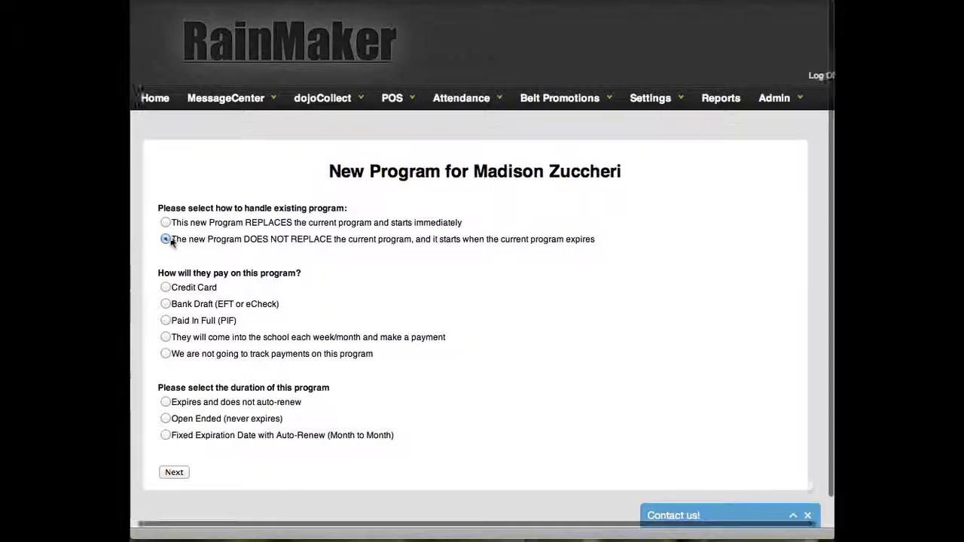
scroll(172, 241, left, 1)
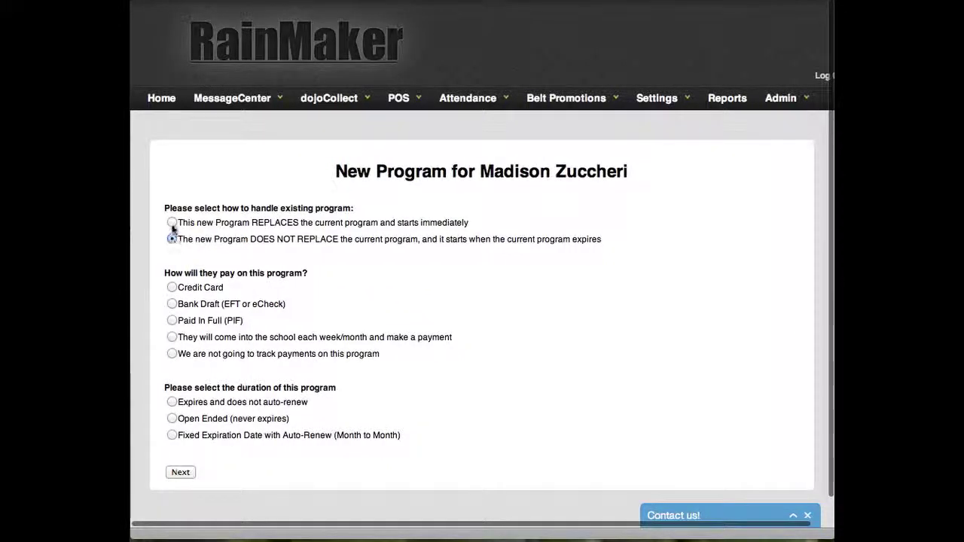
click(172, 222)
scroll(210, 266, down, 1)
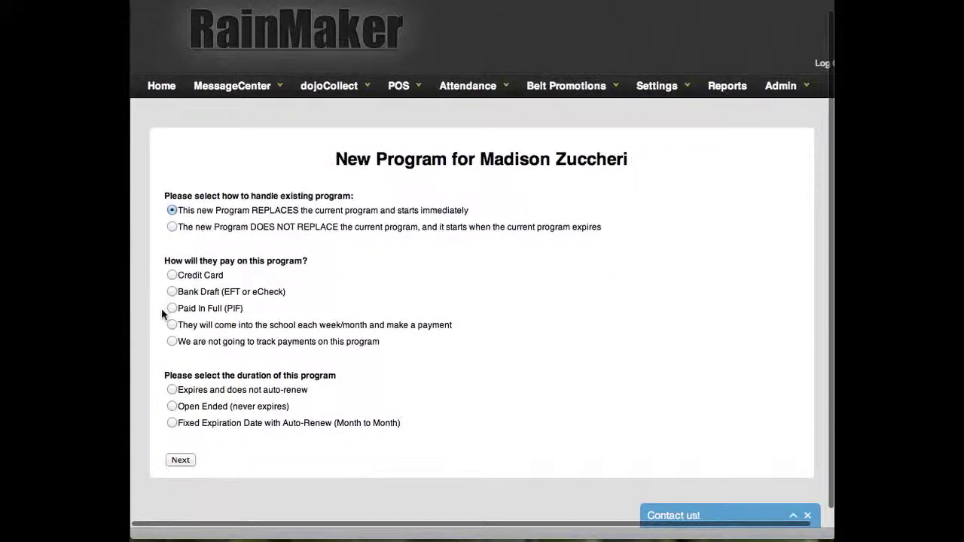
click(172, 275)
scroll(192, 332, down, 1)
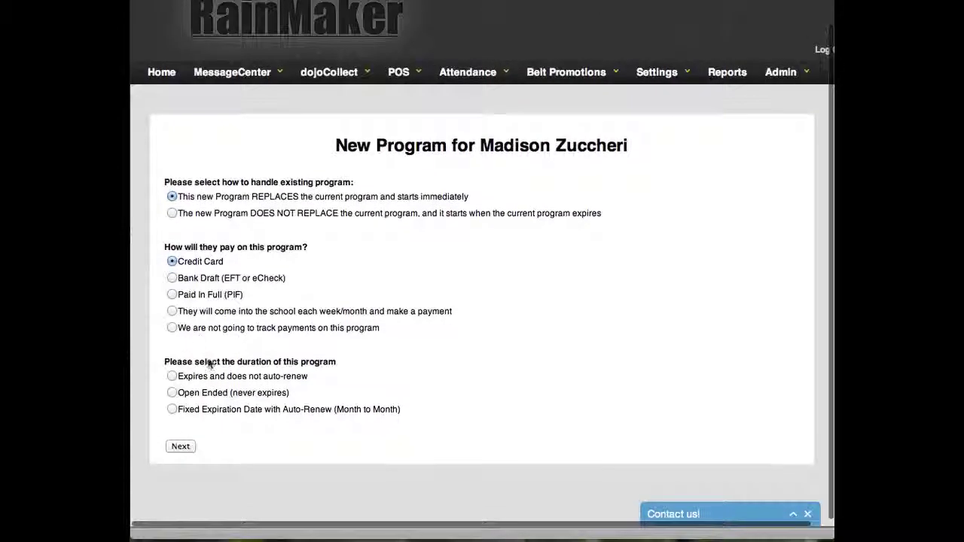
click(172, 410)
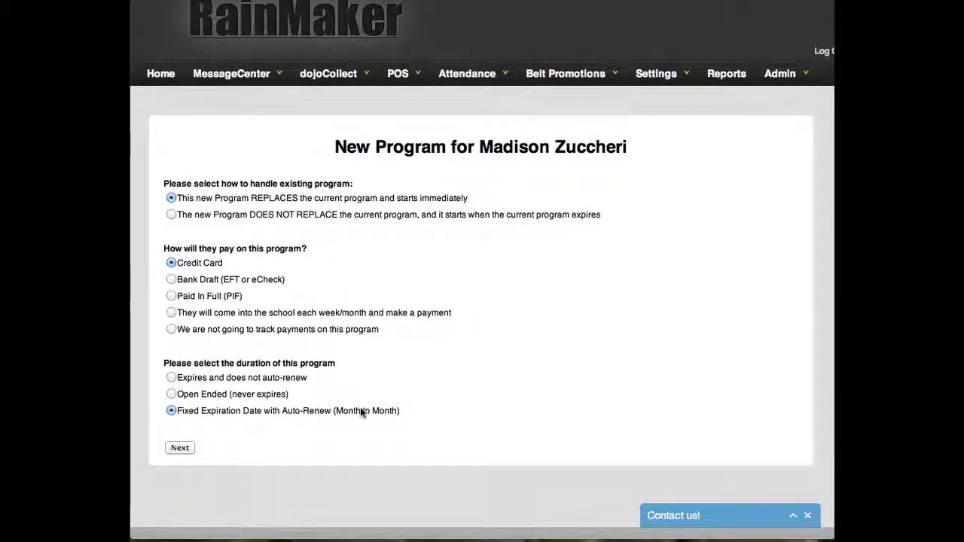
click(184, 448)
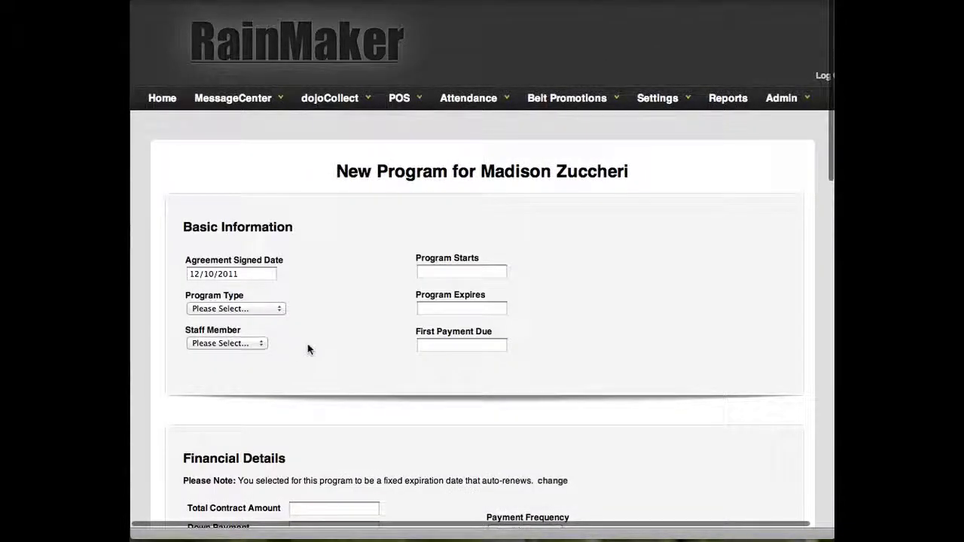
Step: Set the new program type to Black Belt Training
scroll(306, 344, down, 1)
click(276, 265)
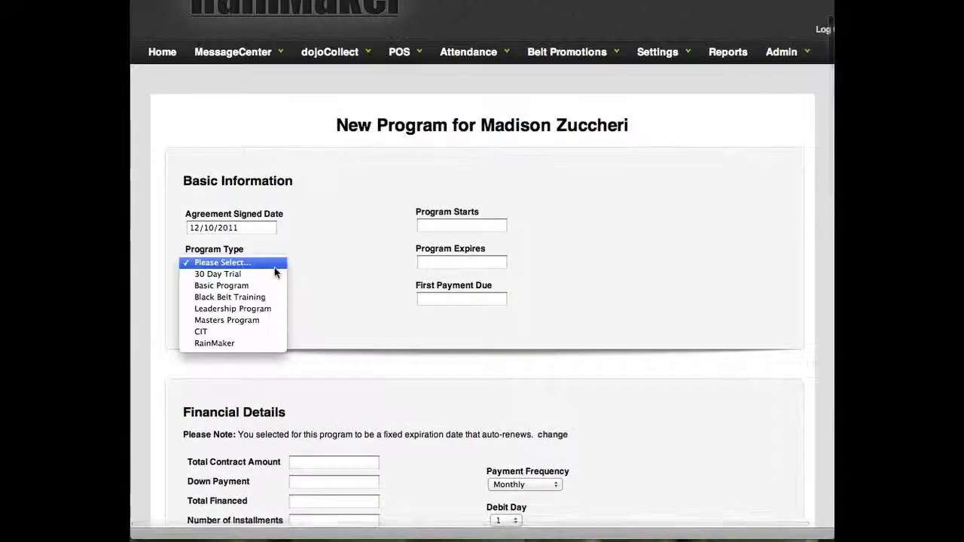
click(267, 287)
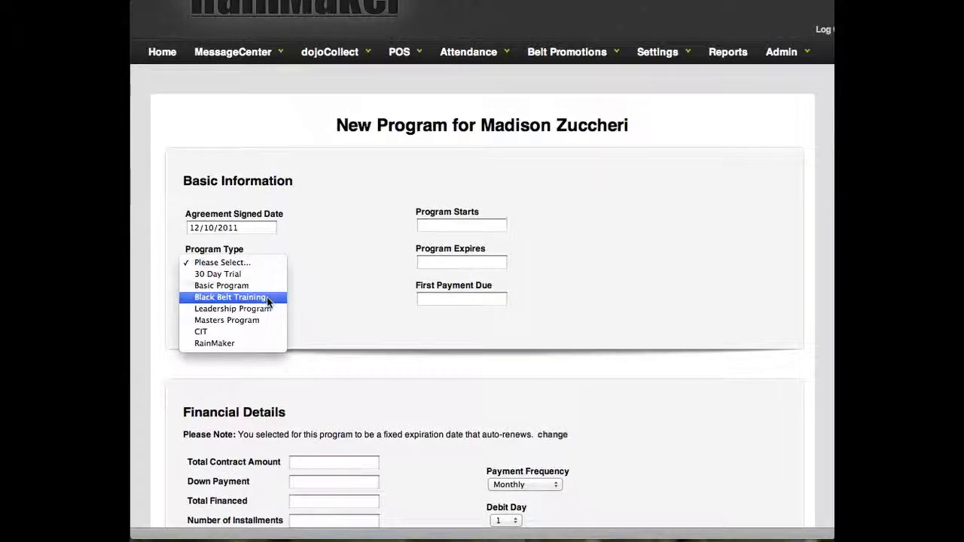
click(266, 297)
scroll(256, 298, up, 1)
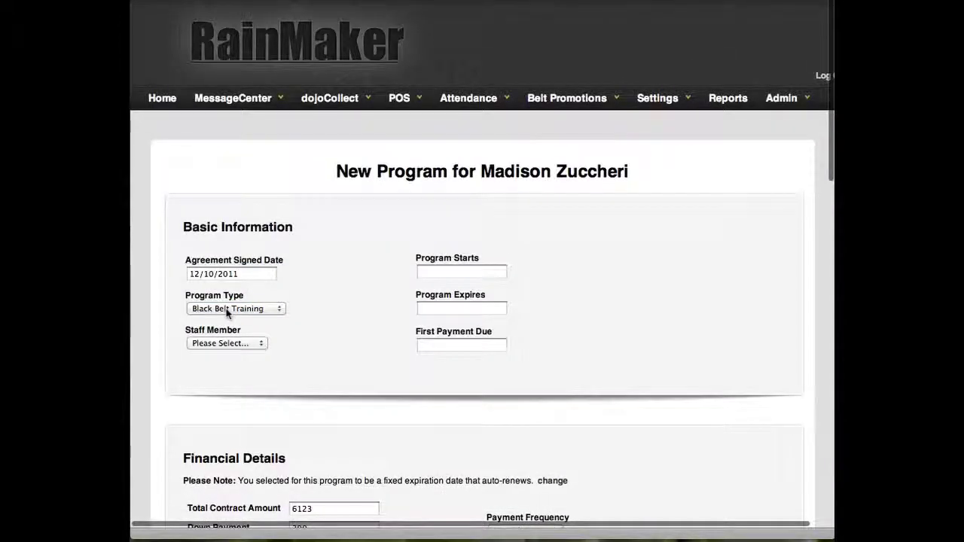
scroll(271, 311, down, 1)
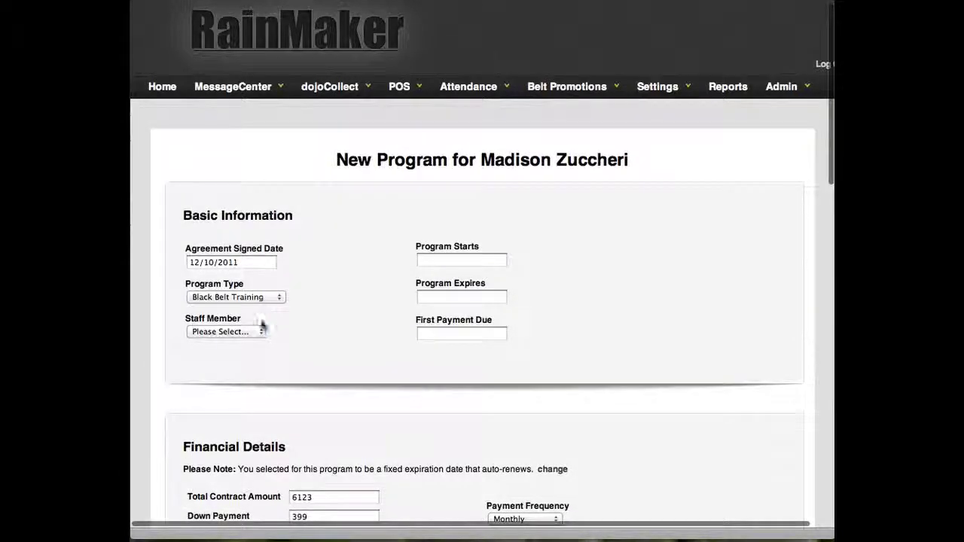
Step: Assign a staff member to the program and scroll down toward Class Credits
click(262, 332)
click(246, 343)
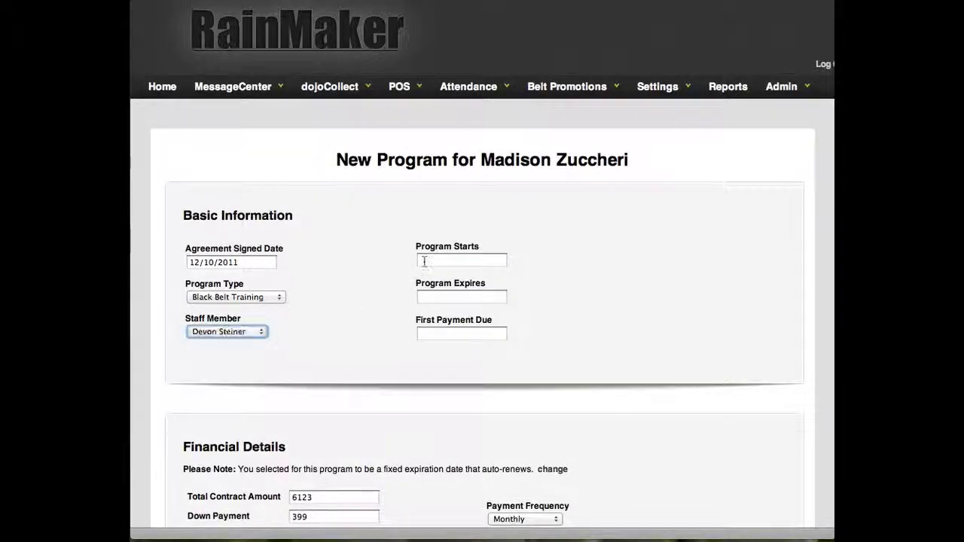
click(427, 260)
scroll(523, 264, down, 5)
scroll(523, 264, down, 8)
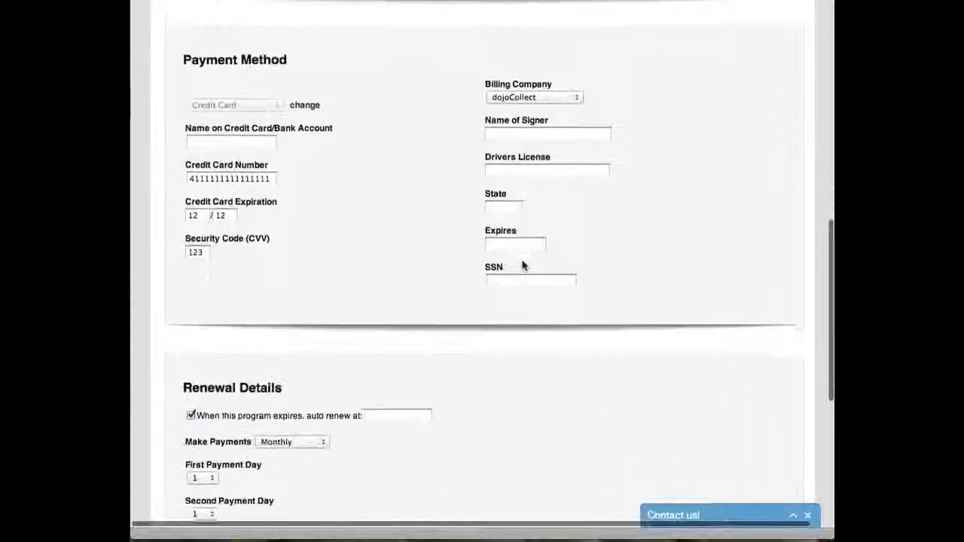